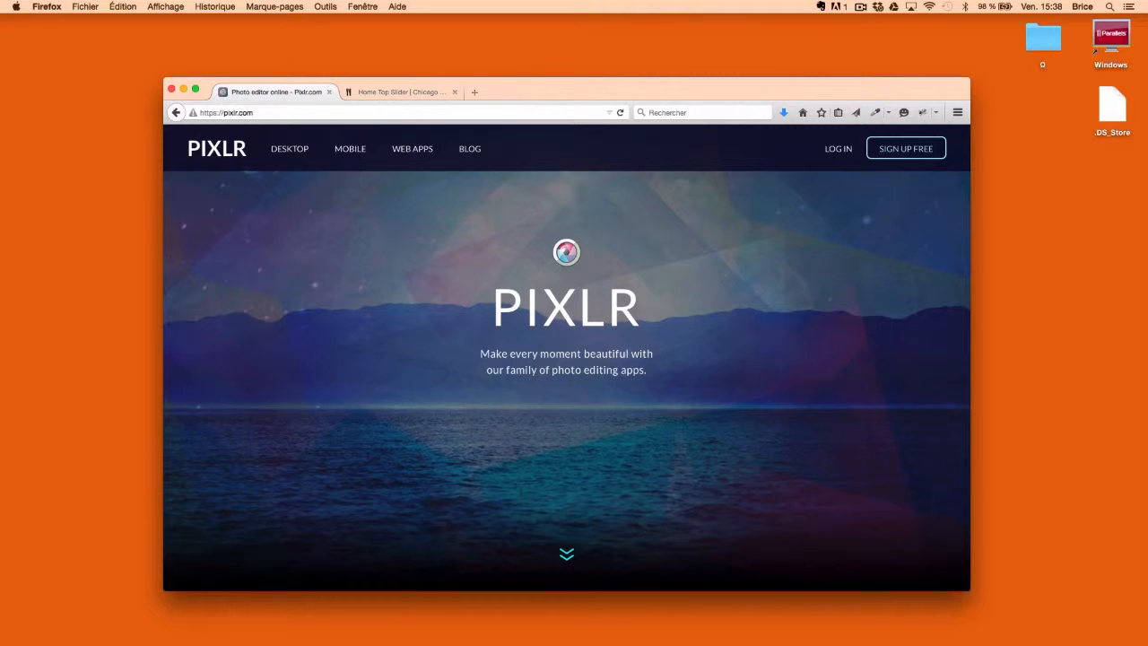
# - Launch the Pixlr Editor web app from the Pixlr home page
pyautogui.scroll(-5, 484, 373)
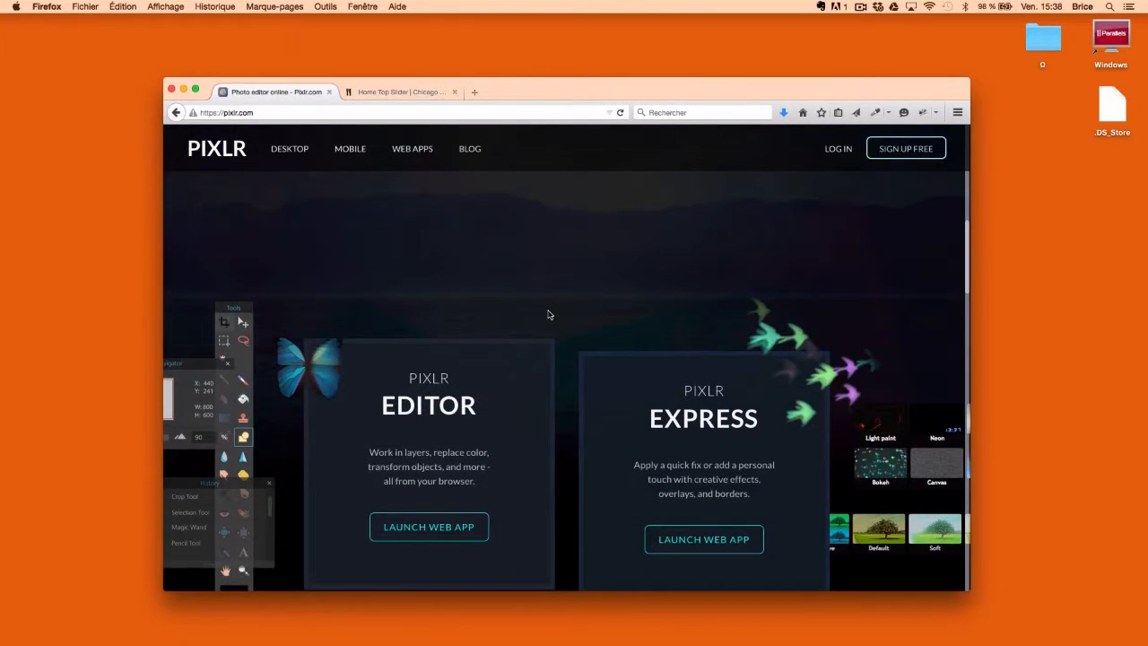
pyautogui.click(424, 535)
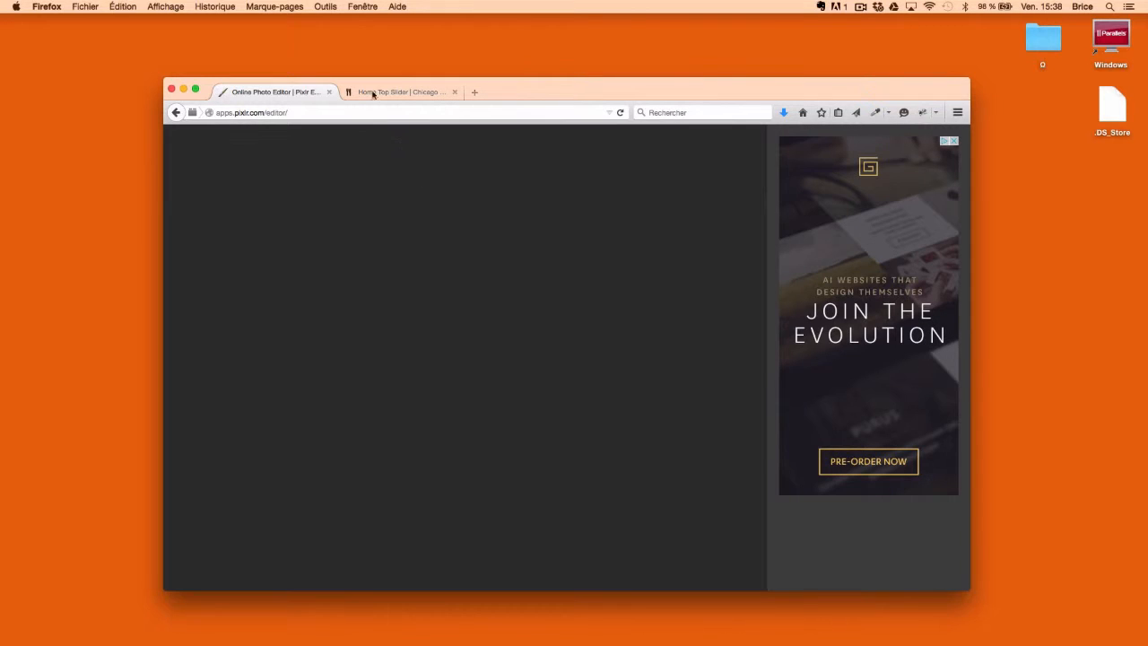
# - Save the three-chefs photo from the Chicago restaurant demo page to the Desktop as Chef-Cooking-500x300.jpg, with the Firebug inspector closed
pyautogui.click(373, 92)
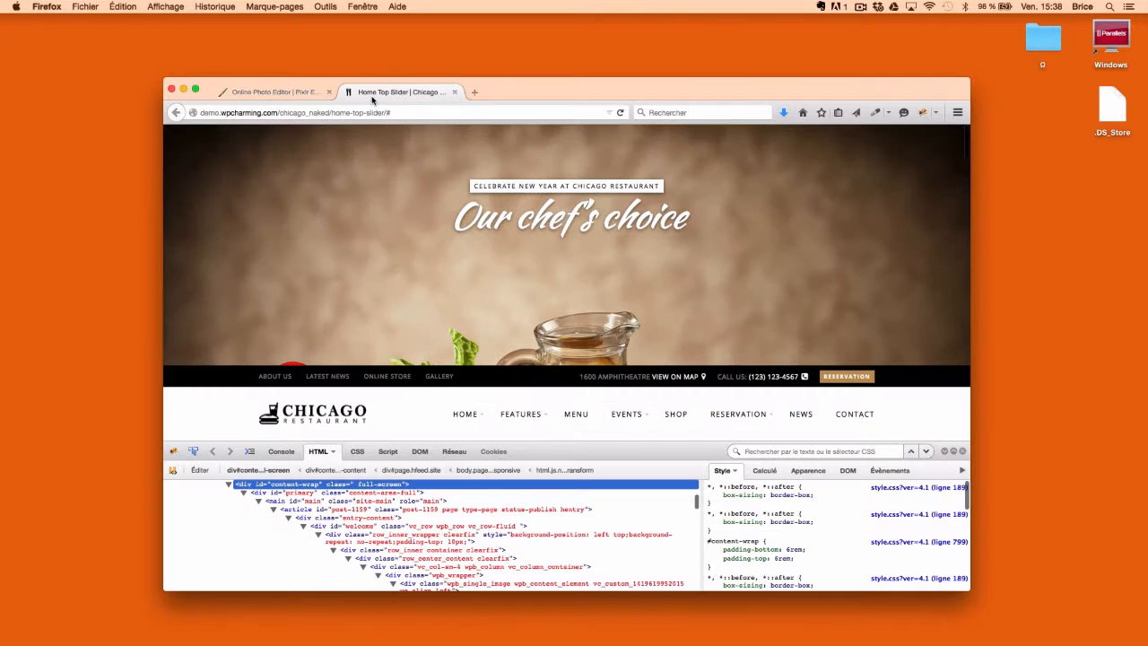
pyautogui.scroll(-3, 556, 359)
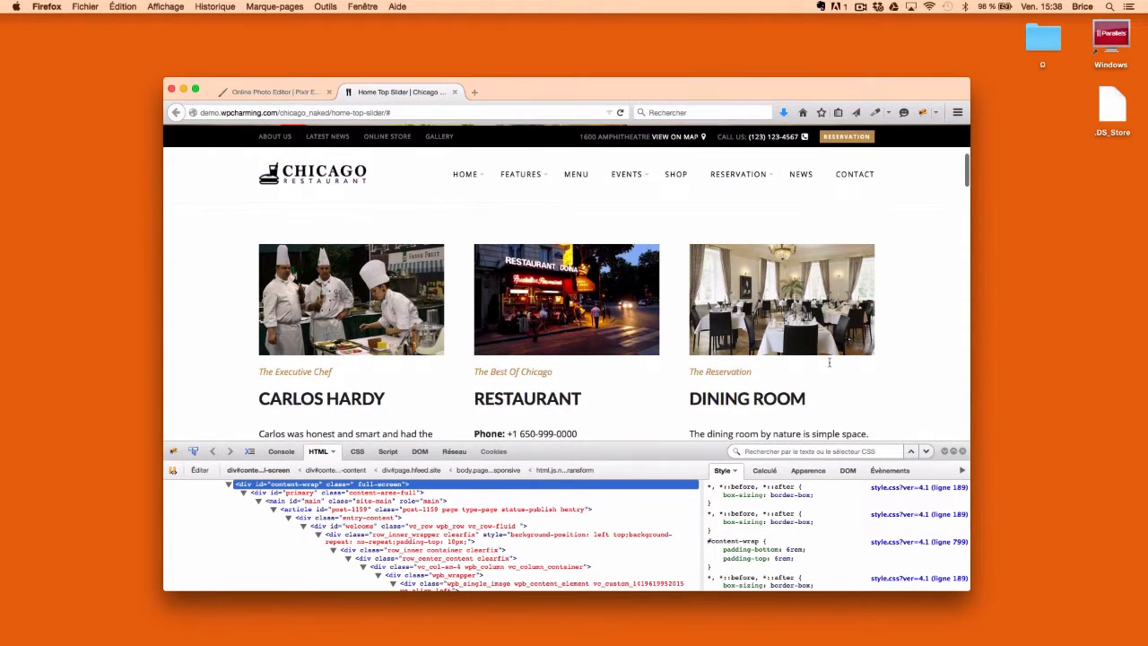
pyautogui.click(962, 452)
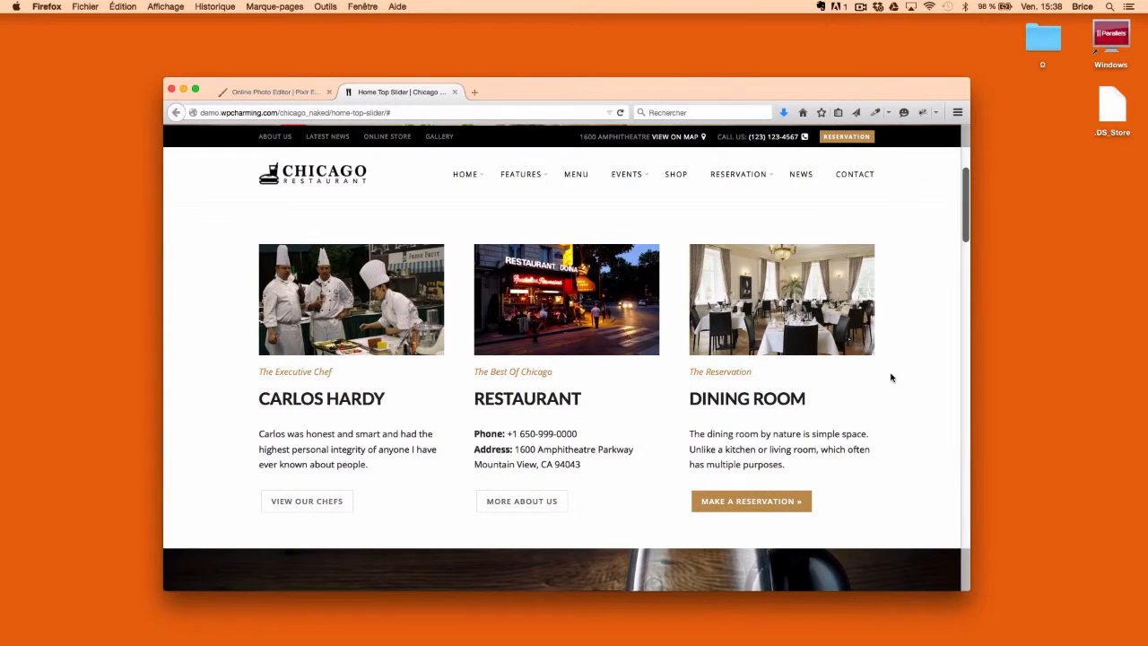
pyautogui.scroll(-1, 892, 377)
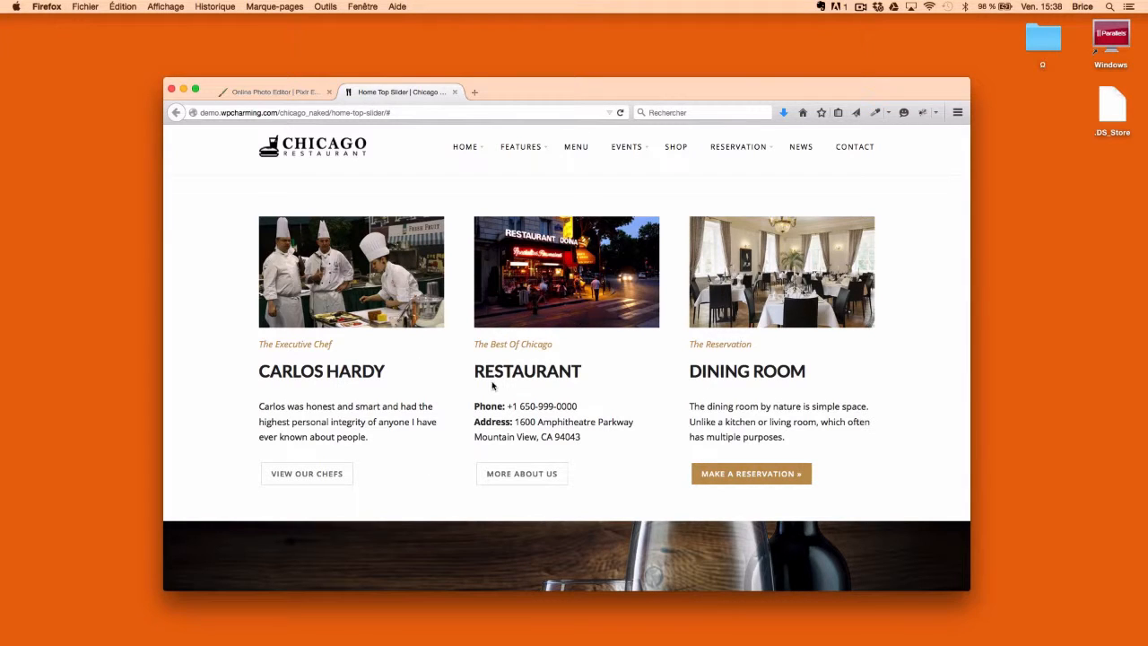
pyautogui.rightClick(389, 278)
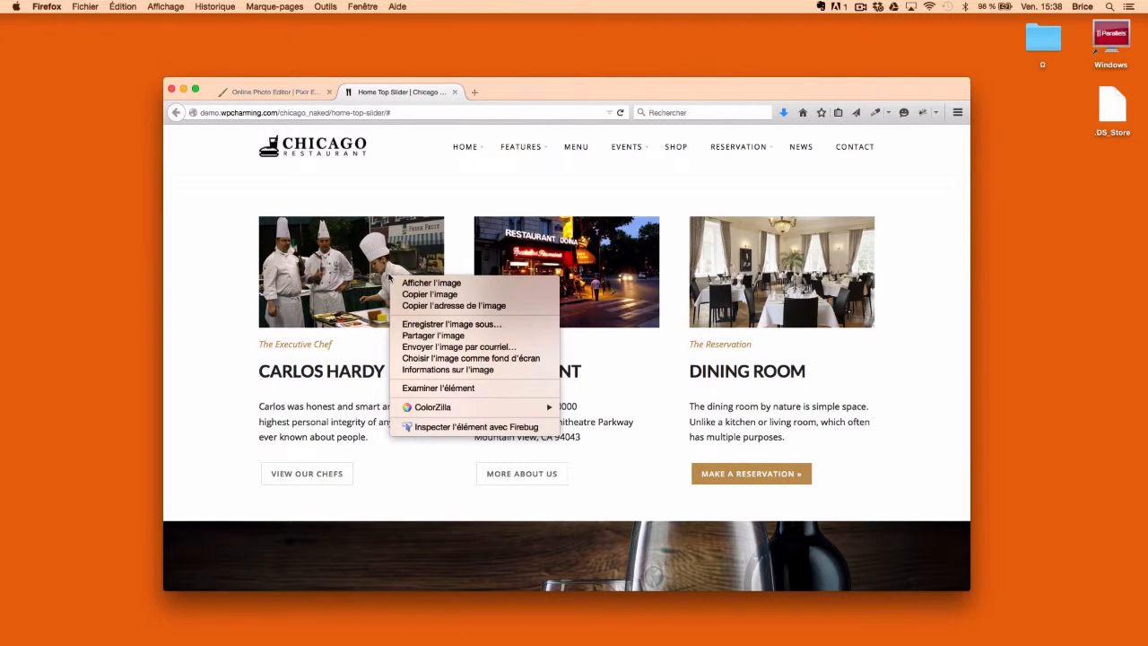
pyautogui.click(448, 324)
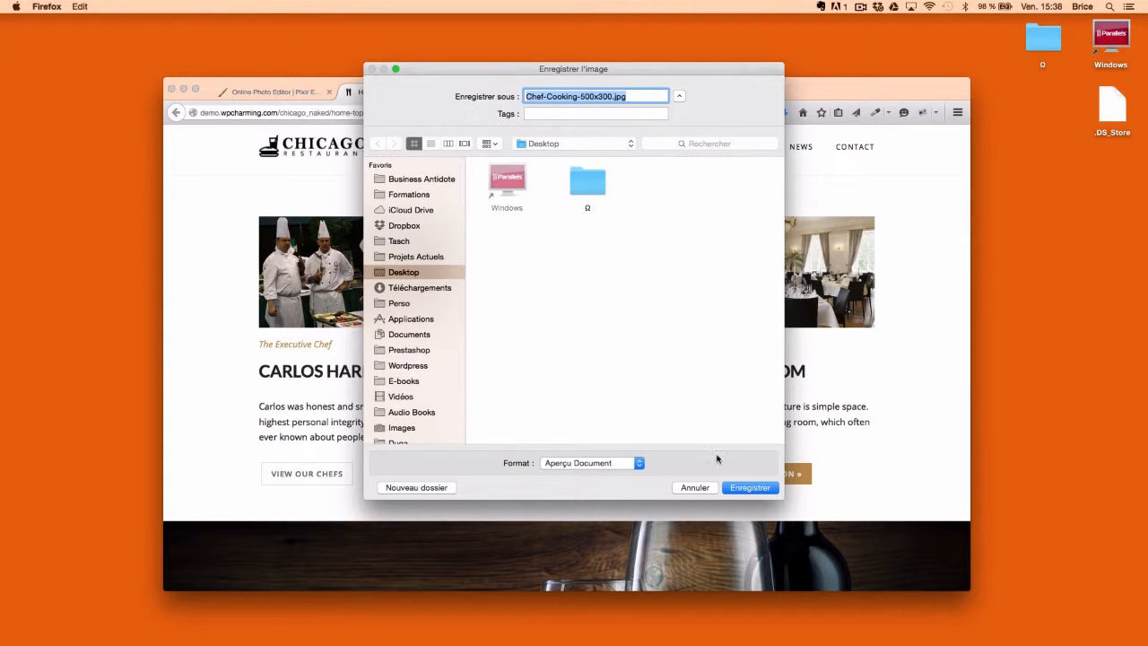
pyautogui.click(767, 490)
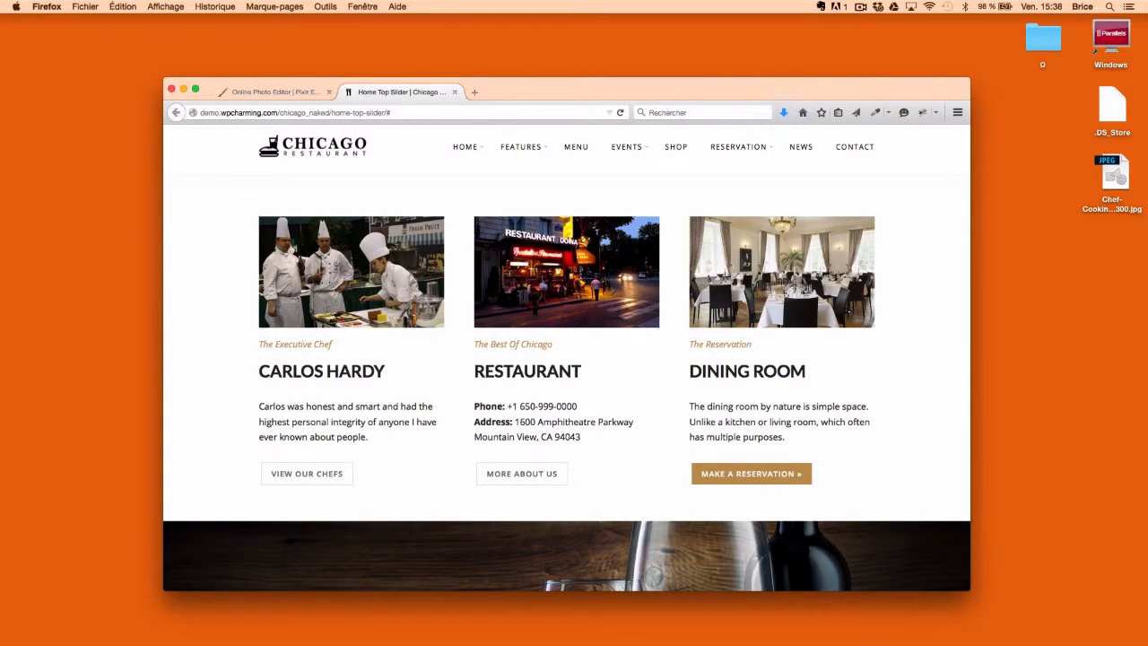
# - Check the pixel dimensions of the saved Chef-Cooking-500x300.jpg in its file information, then close the information window
pyautogui.click(1111, 173)
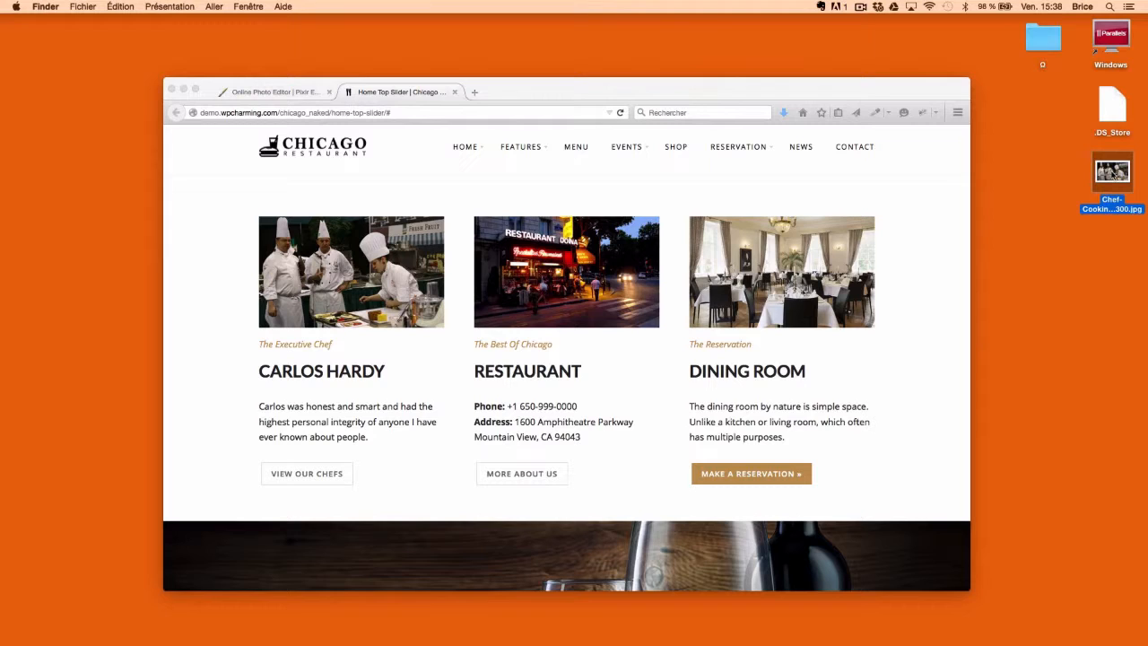
pyautogui.rightClick(1112, 173)
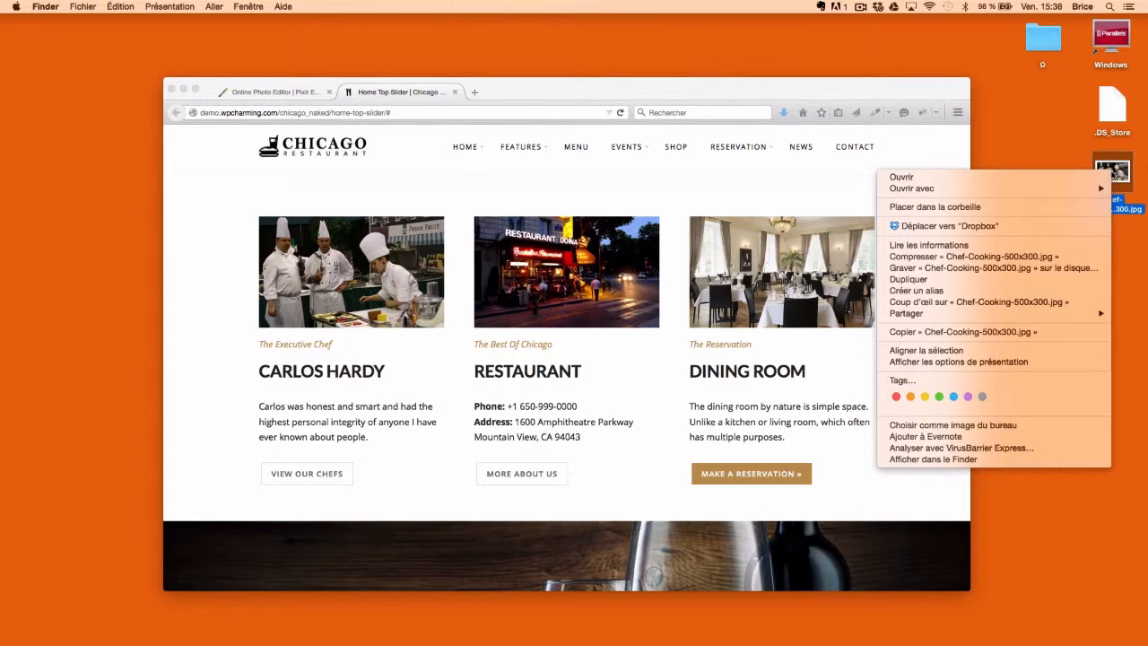
pyautogui.click(1007, 245)
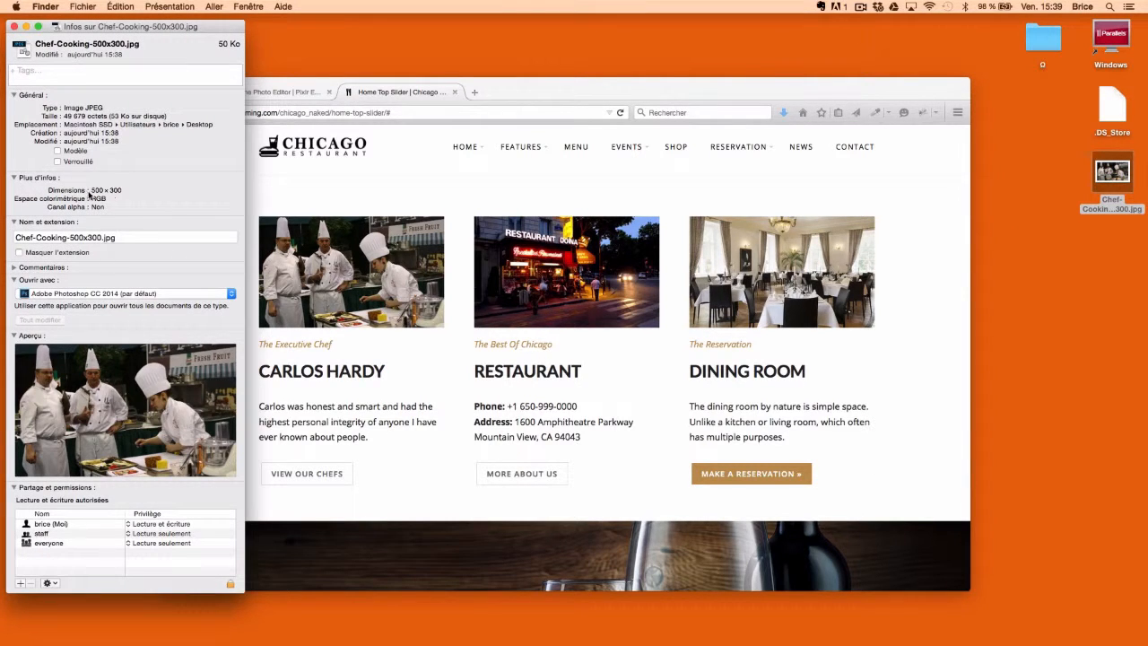
pyautogui.moveTo(91, 192); pyautogui.dragTo(127, 192)
pyautogui.click(14, 28)
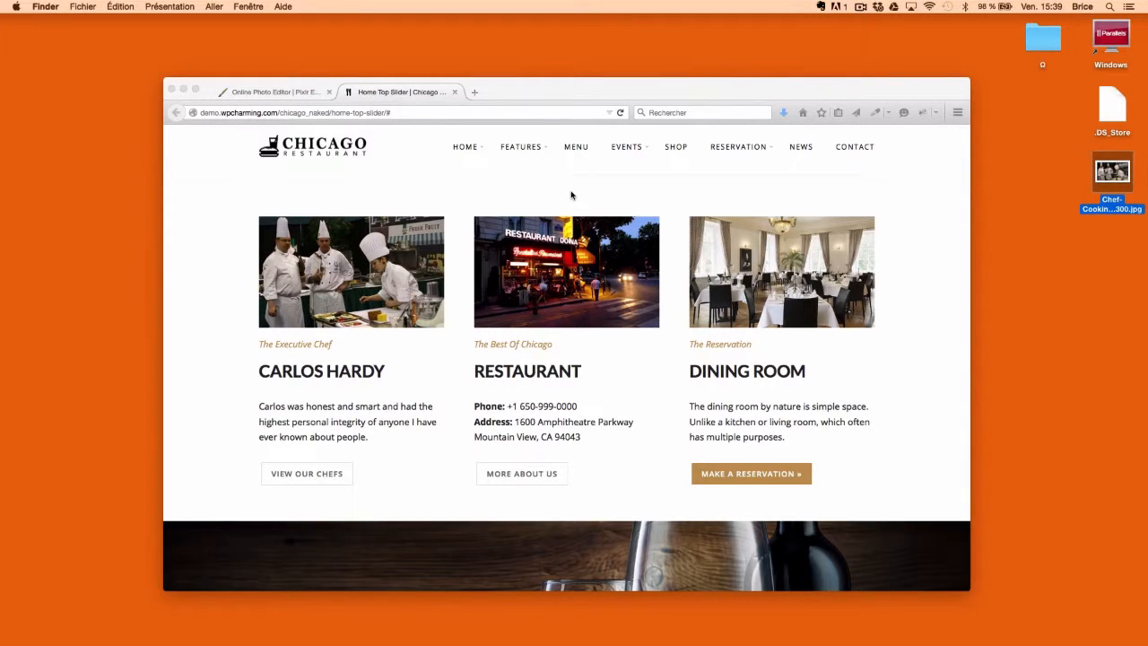
# - Measure the chefs photo's displayed size on the web page with a screenshot selection and preview the saved file for comparison
pyautogui.press('super+shift+4')
pyautogui.moveTo(259, 215); pyautogui.dragTo(444, 328)
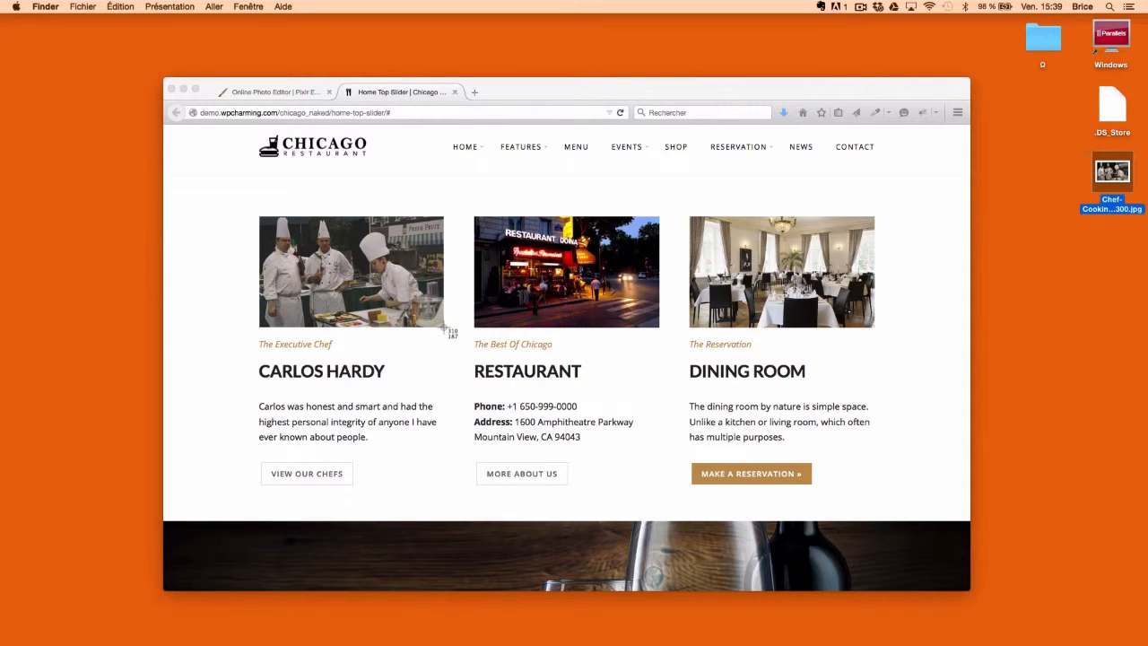
pyautogui.moveTo(444, 328); pyautogui.dragTo(444, 329)
pyautogui.moveTo(444, 329); pyautogui.dragTo(443, 328)
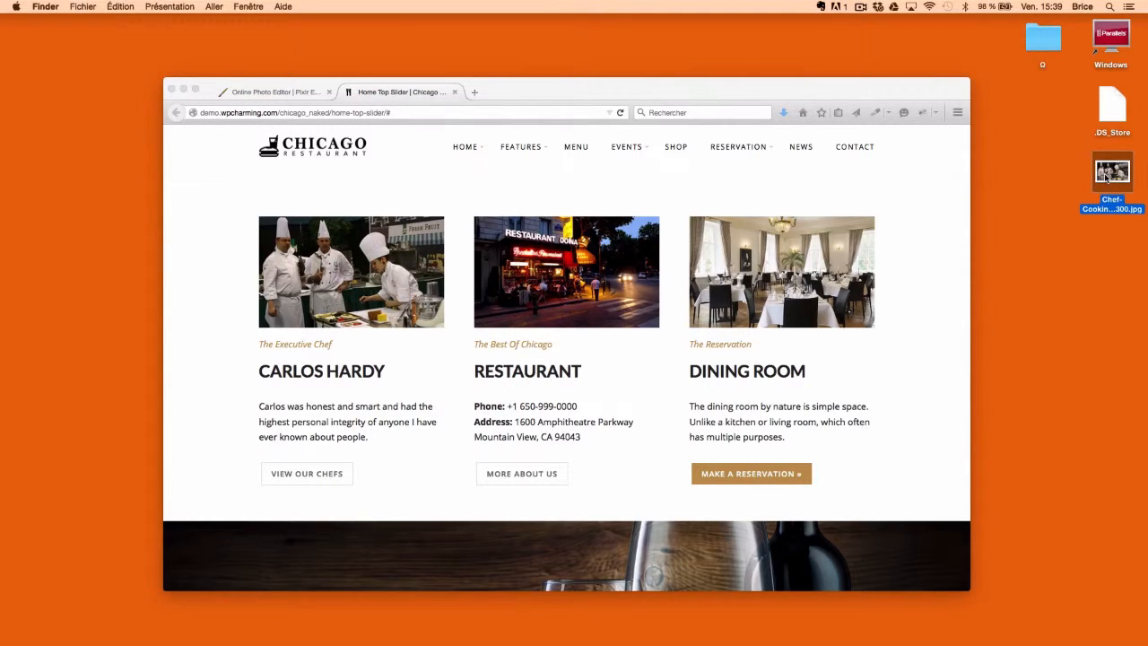
pyautogui.press('space')
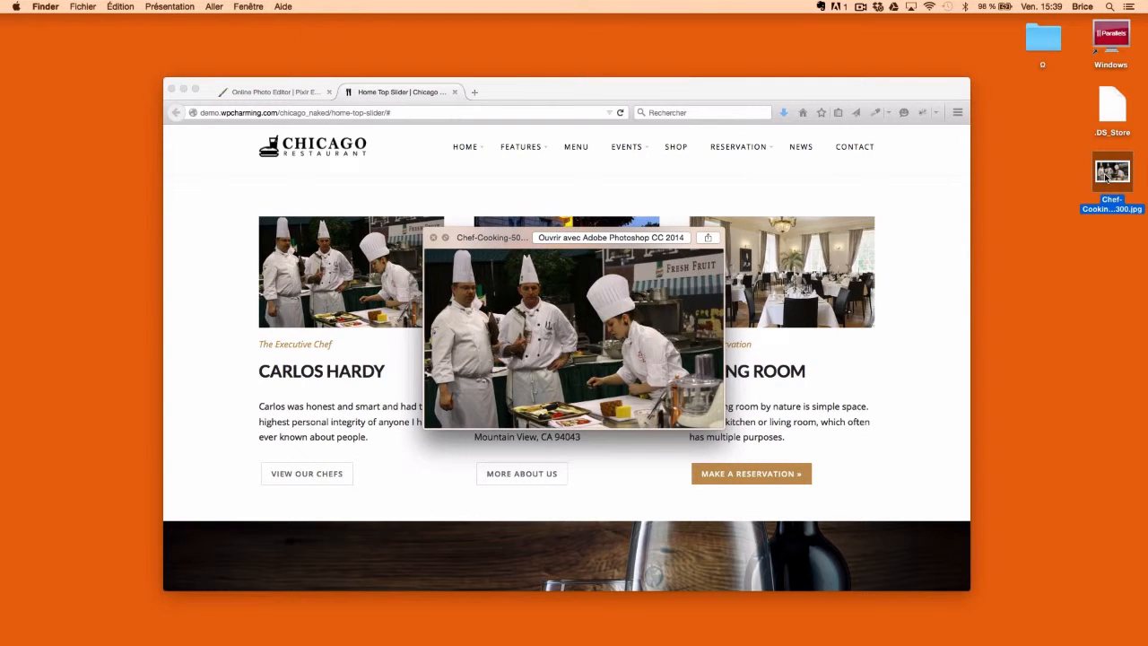
pyautogui.press('space')
# - Inspect the chefs photo on the demo page with Firebug to read the width and height in its image code
pyautogui.scroll(5, 929, 383)
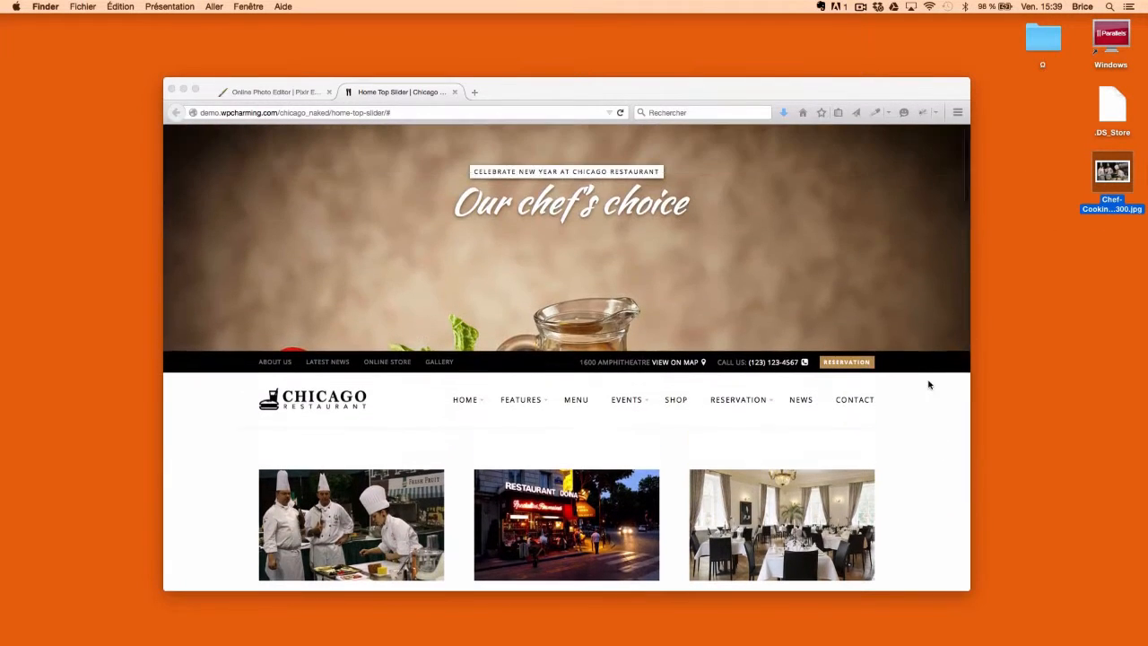
pyautogui.scroll(1, 928, 384)
pyautogui.scroll(-5, 892, 430)
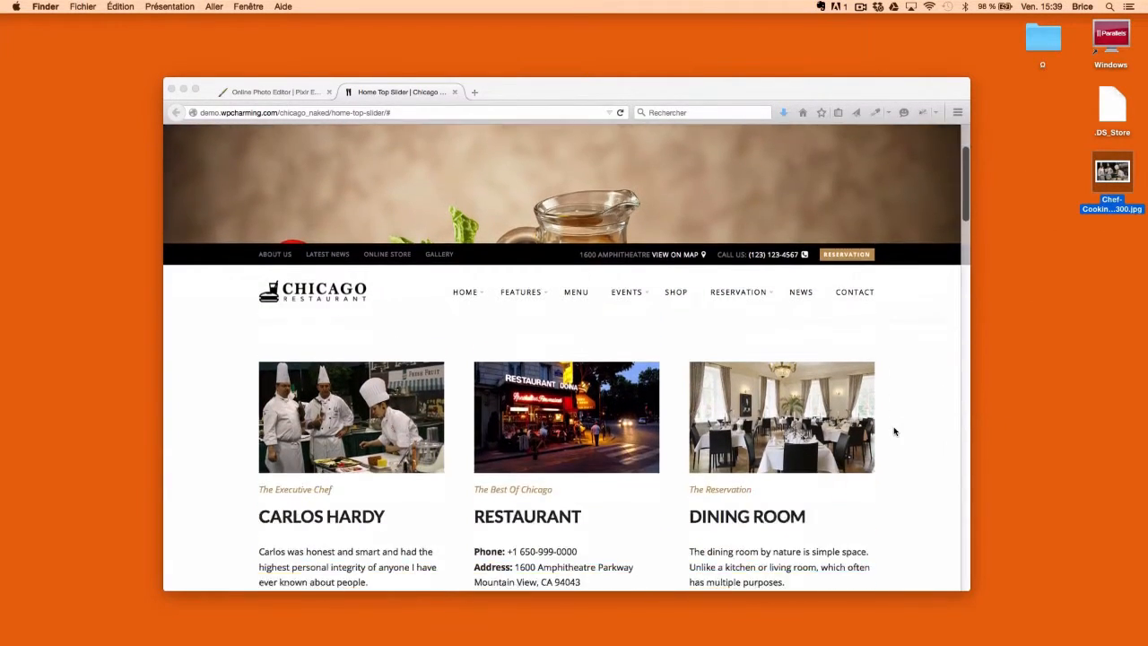
pyautogui.click(921, 114)
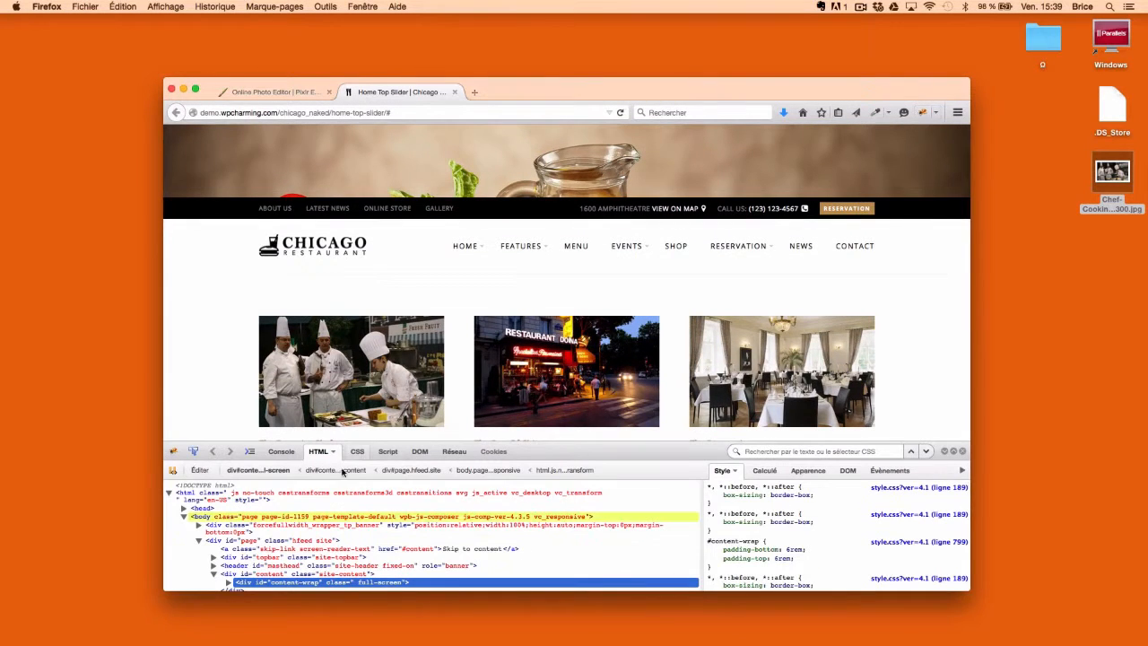
pyautogui.scroll(-2, 211, 403)
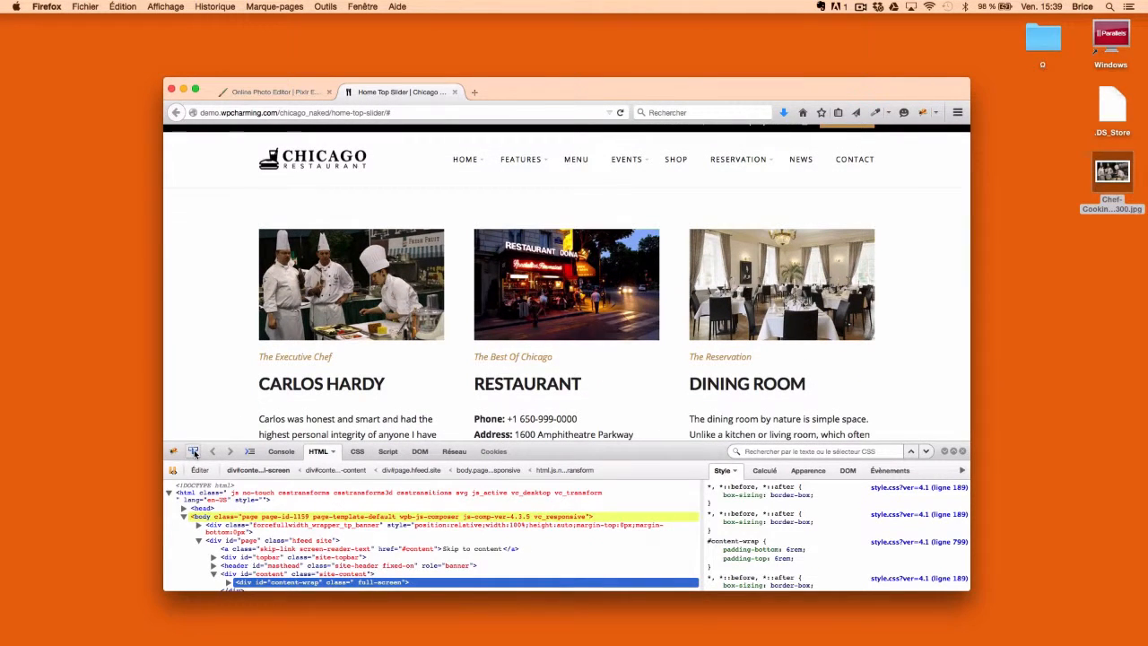
pyautogui.click(194, 452)
pyautogui.click(281, 320)
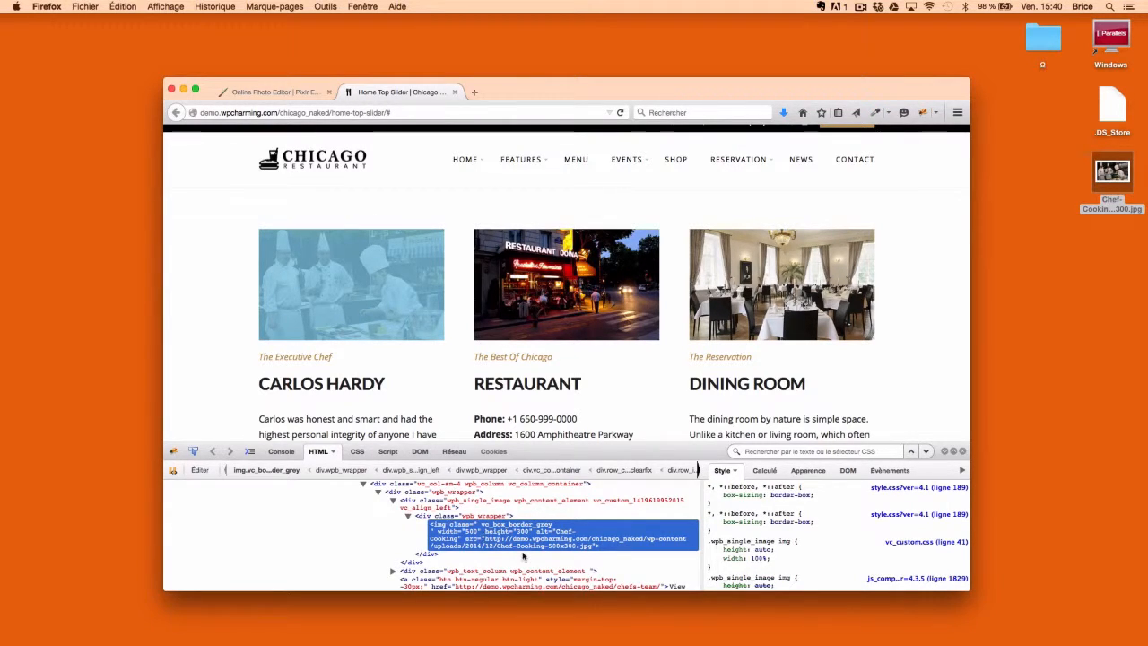
pyautogui.moveTo(528, 551)
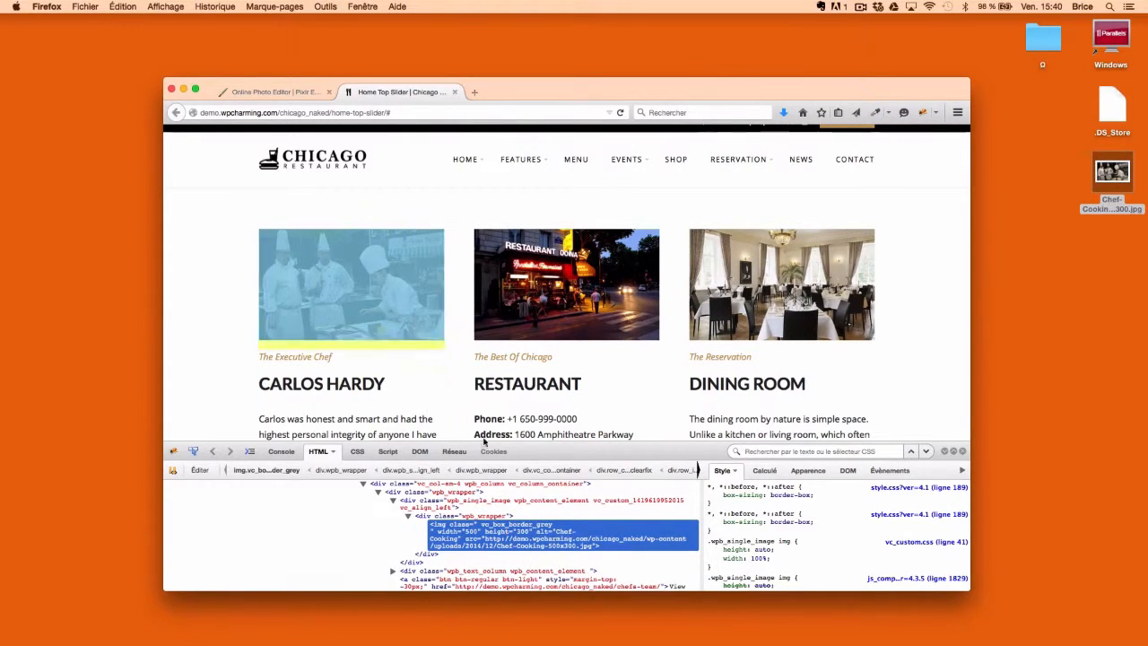
# - Return to Pixlr Editor and open Depositphotos_25280943_original.jpg from the computer's Téléchargements folder
pyautogui.click(273, 93)
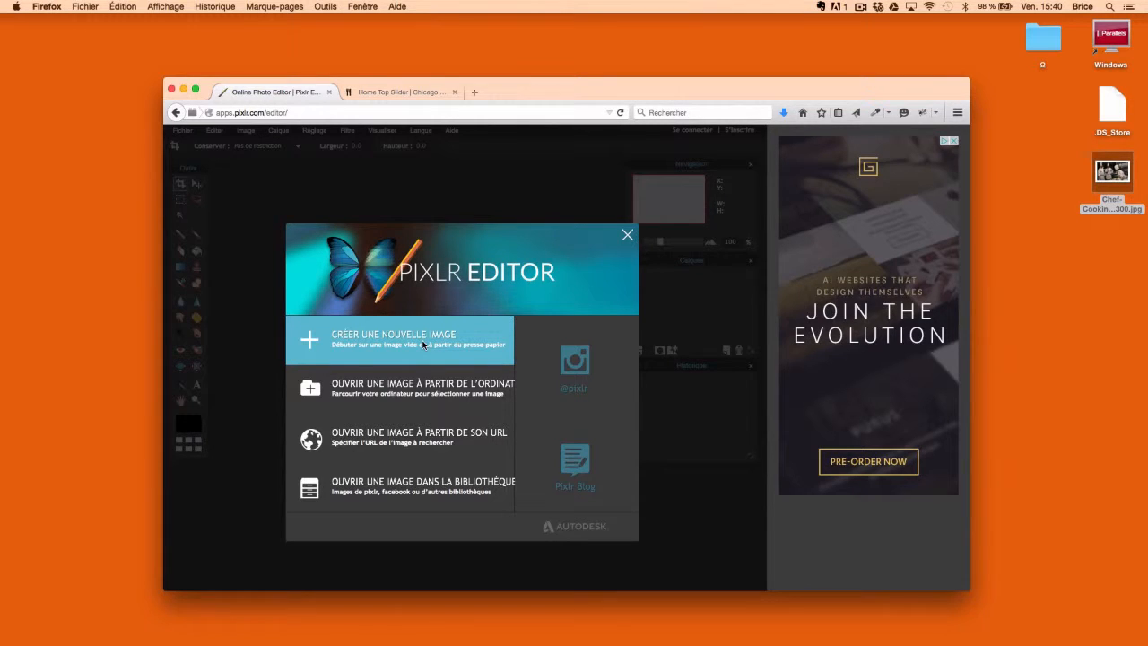
pyautogui.click(451, 444)
pyautogui.click(455, 386)
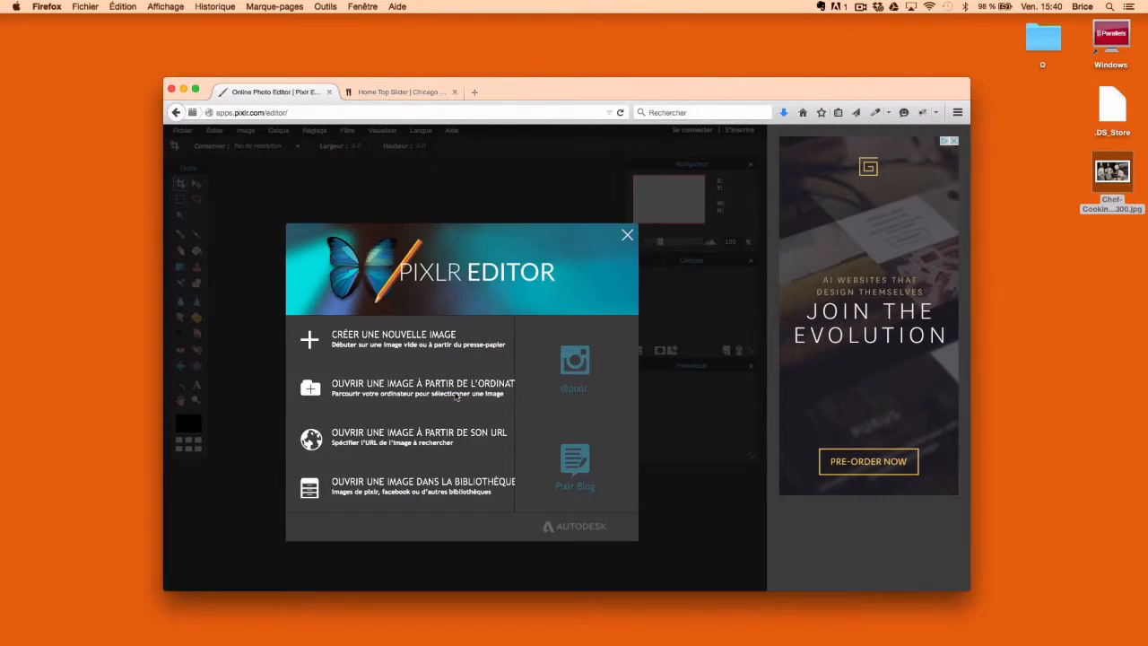
pyautogui.click(407, 404)
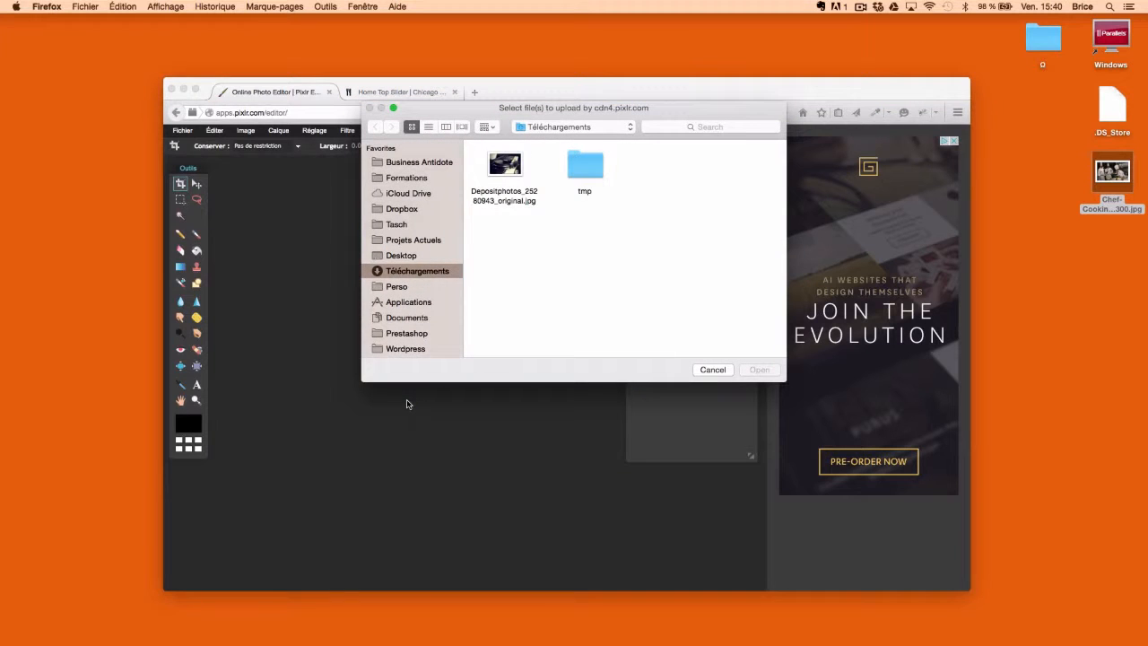
pyautogui.click(512, 165)
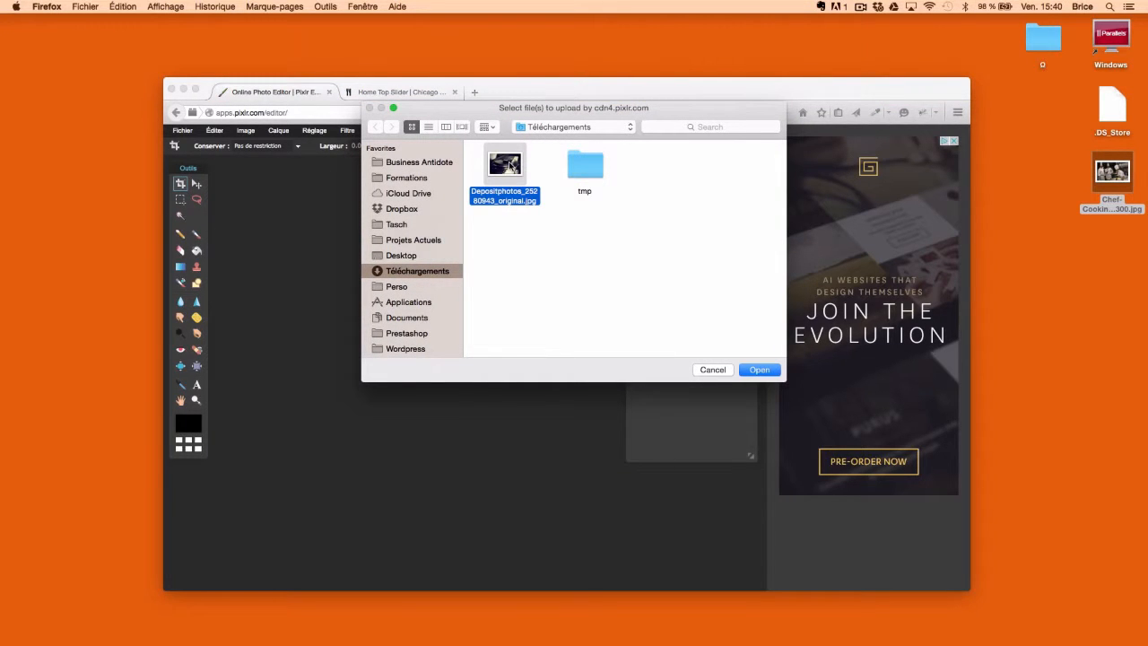
pyautogui.click(766, 373)
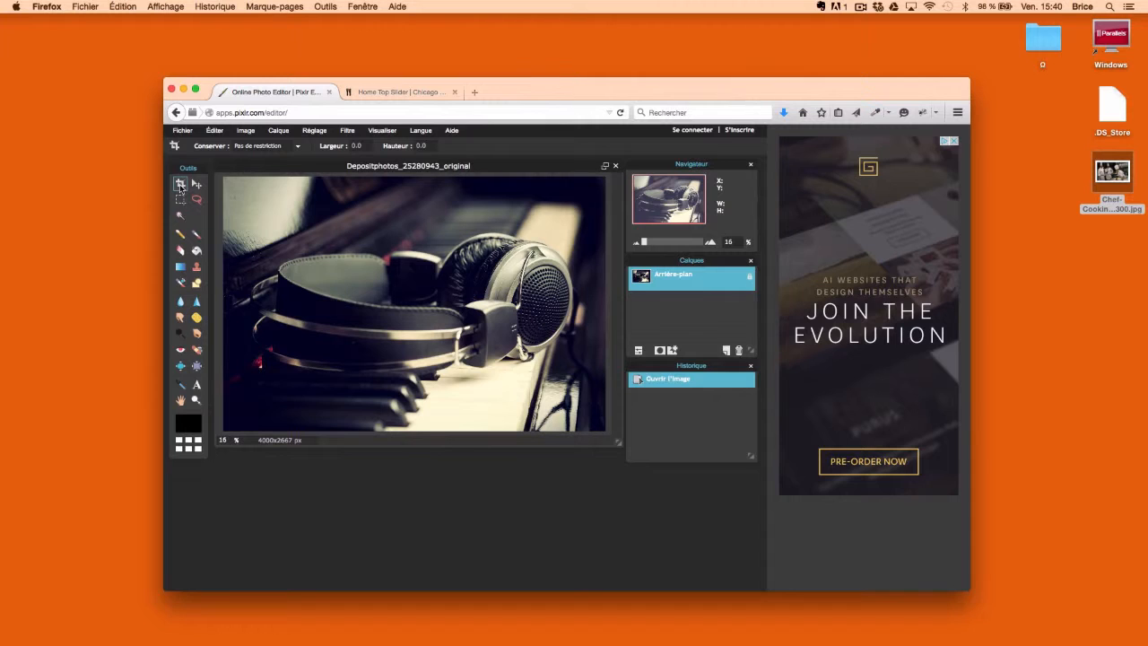
pyautogui.moveTo(228, 186); pyautogui.dragTo(584, 413)
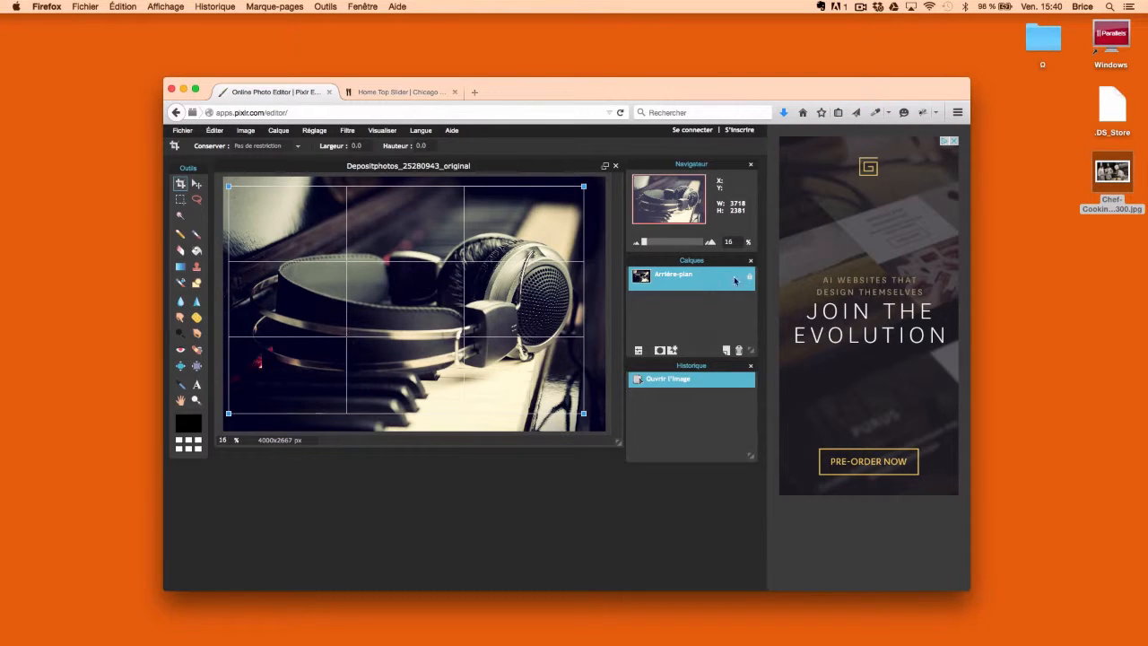
pyautogui.press('Escape')
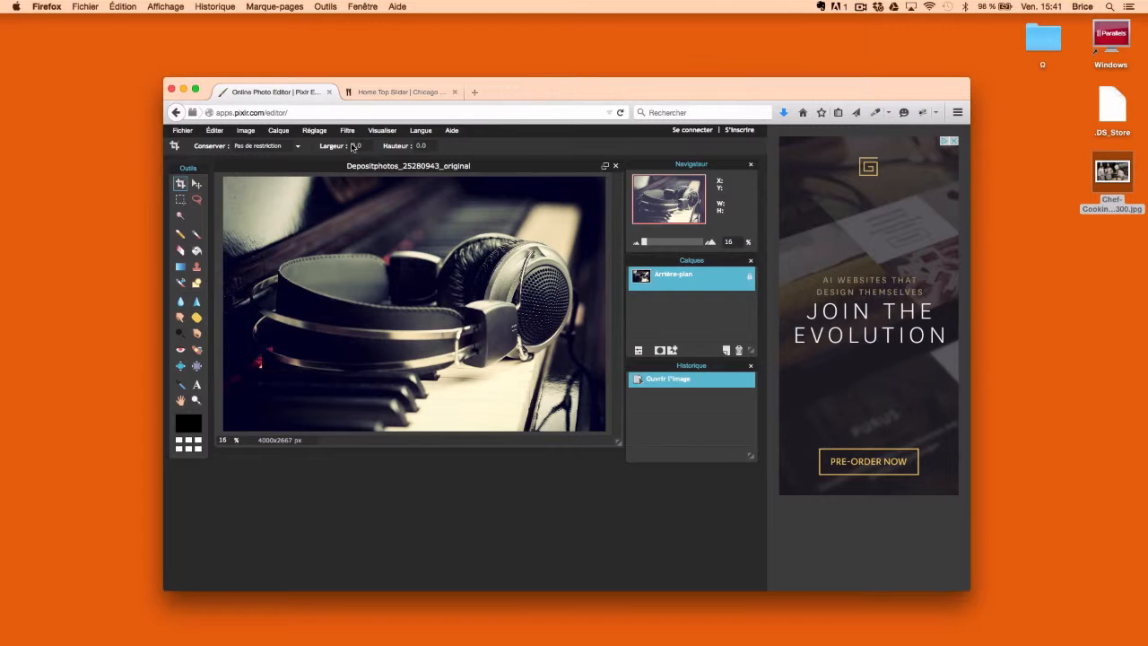
pyautogui.click(265, 147)
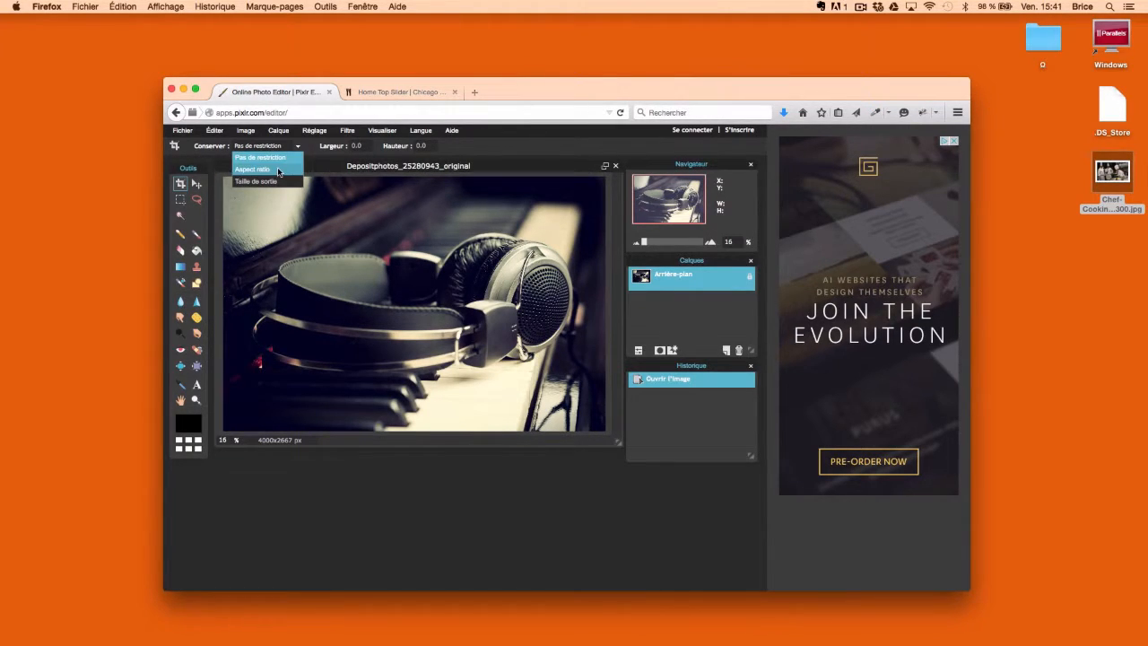
pyautogui.click(278, 170)
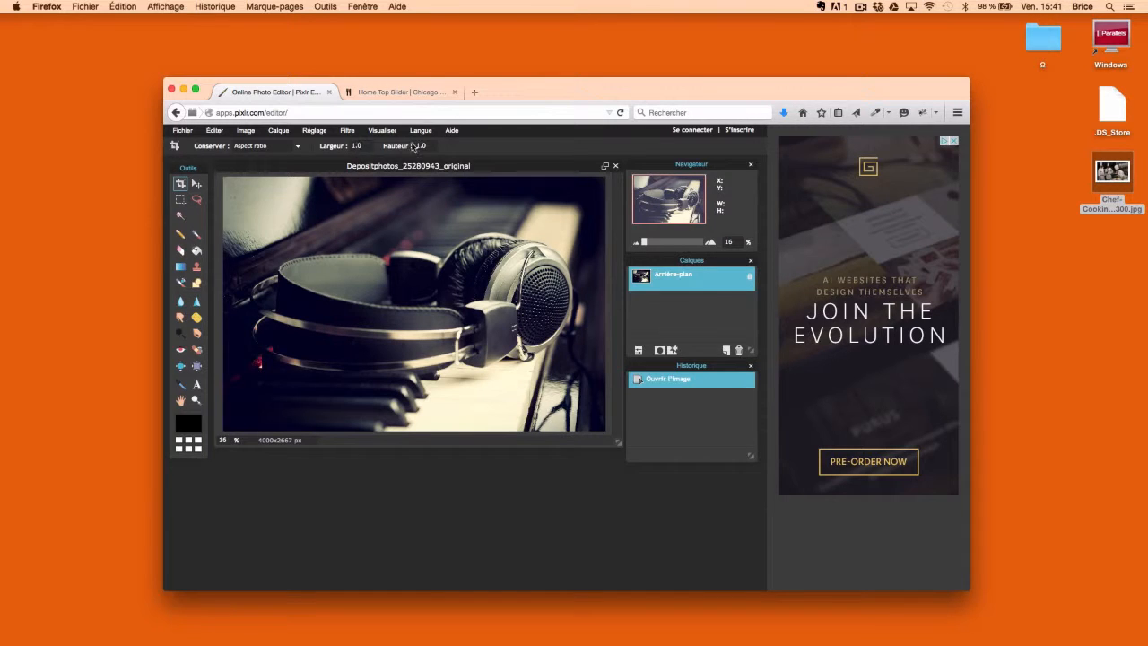
# - Constrain the Crop tool to an output size (Taille de sortie) of 500 px wide by 300 px high
pyautogui.click(297, 146)
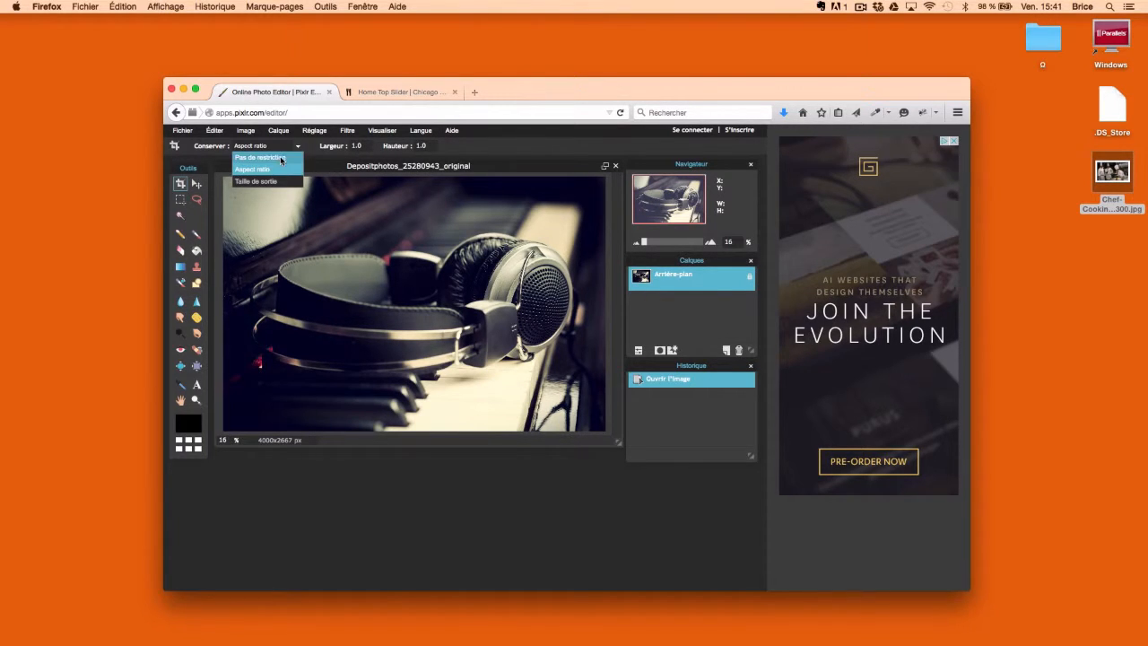
pyautogui.click(275, 183)
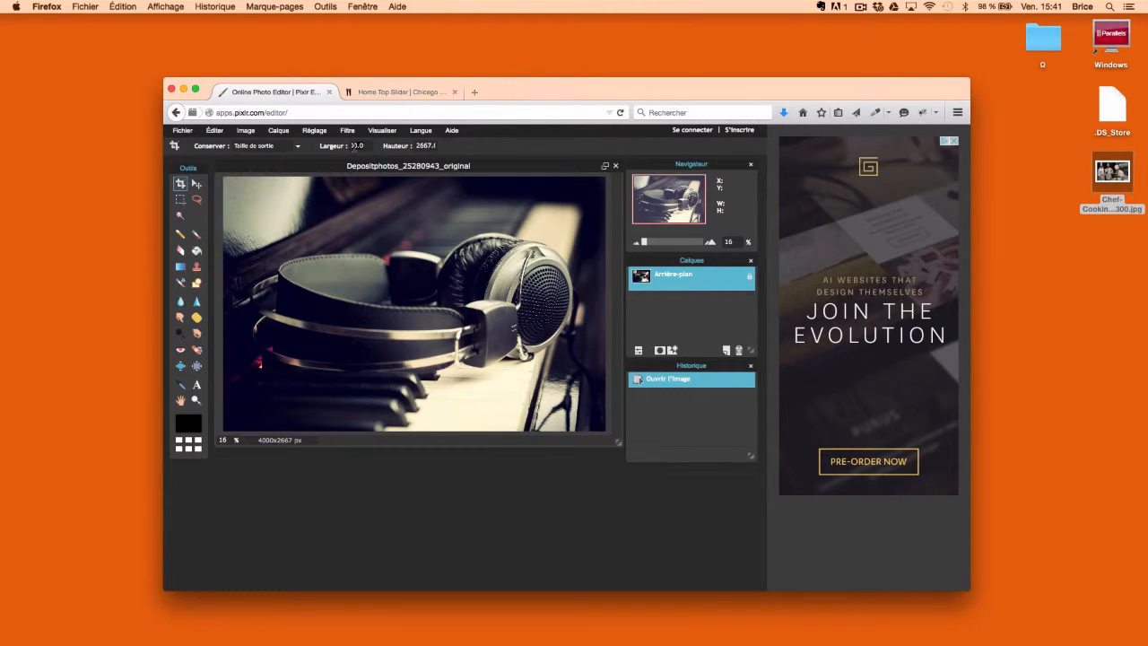
pyautogui.doubleClick(352, 146)
pyautogui.press('super+a')
pyautogui.write('50')
pyautogui.click(423, 144)
pyautogui.press('super+a')
pyautogui.write('300')
# - Crop the headphones photo to 500 × 300 px, framing an area about 3918 × 2350 px that covers nearly its full width
pyautogui.moveTo(243, 201); pyautogui.dragTo(598, 421)
pyautogui.moveTo(444, 321); pyautogui.dragTo(431, 305)
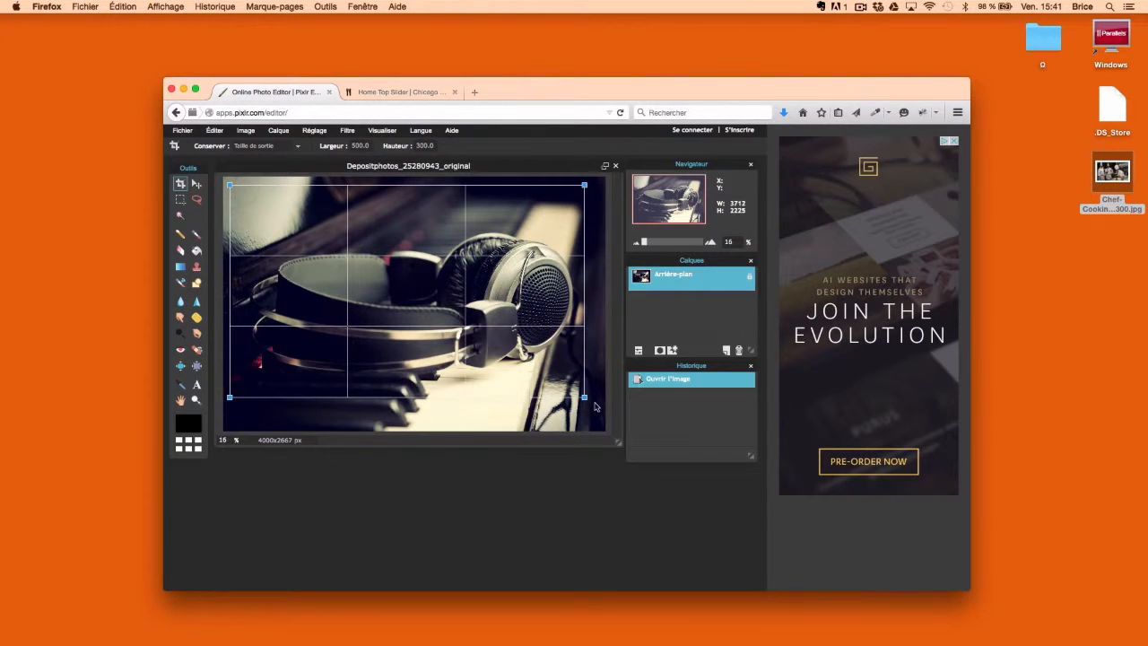
pyautogui.moveTo(583, 396); pyautogui.dragTo(605, 418)
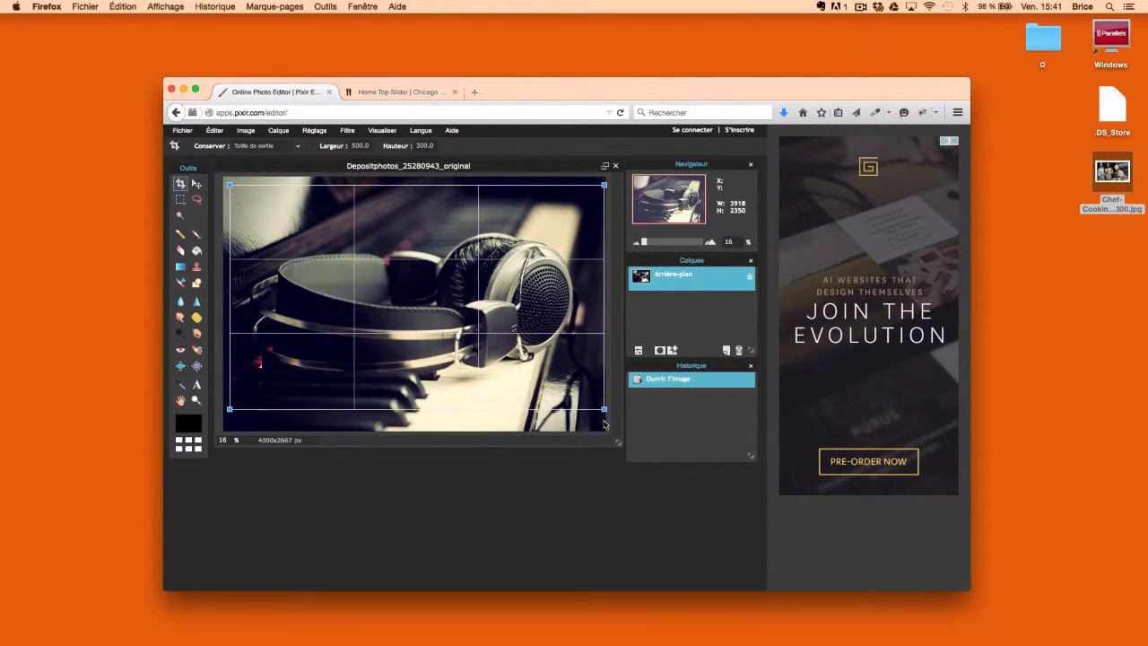
pyautogui.moveTo(518, 350); pyautogui.dragTo(524, 363)
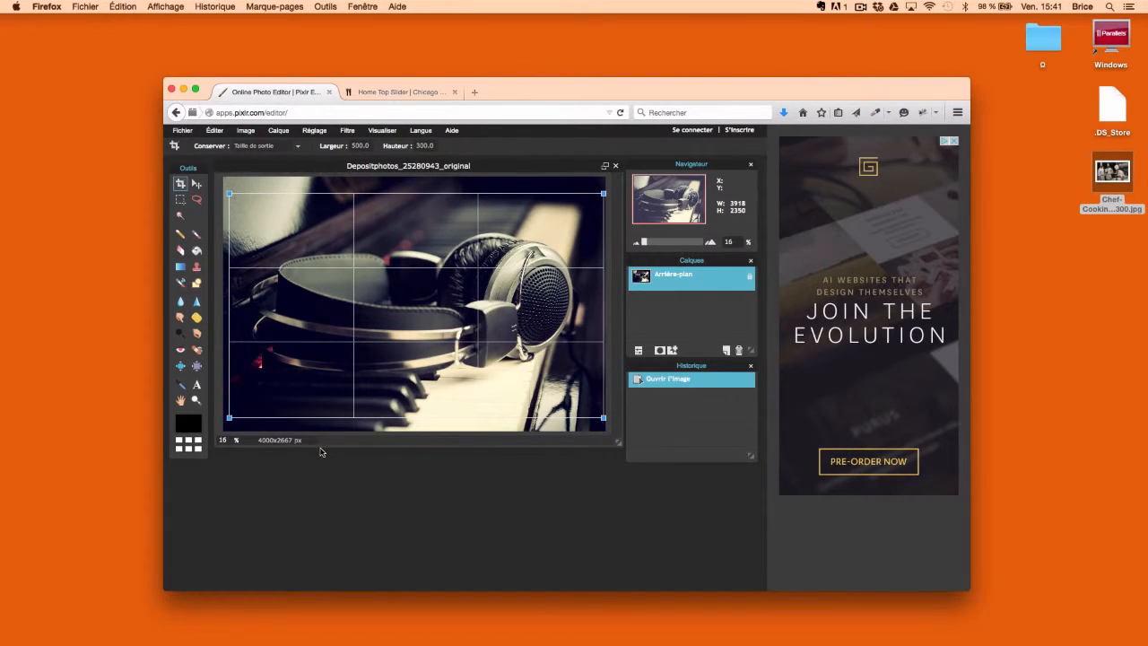
pyautogui.press('Return')
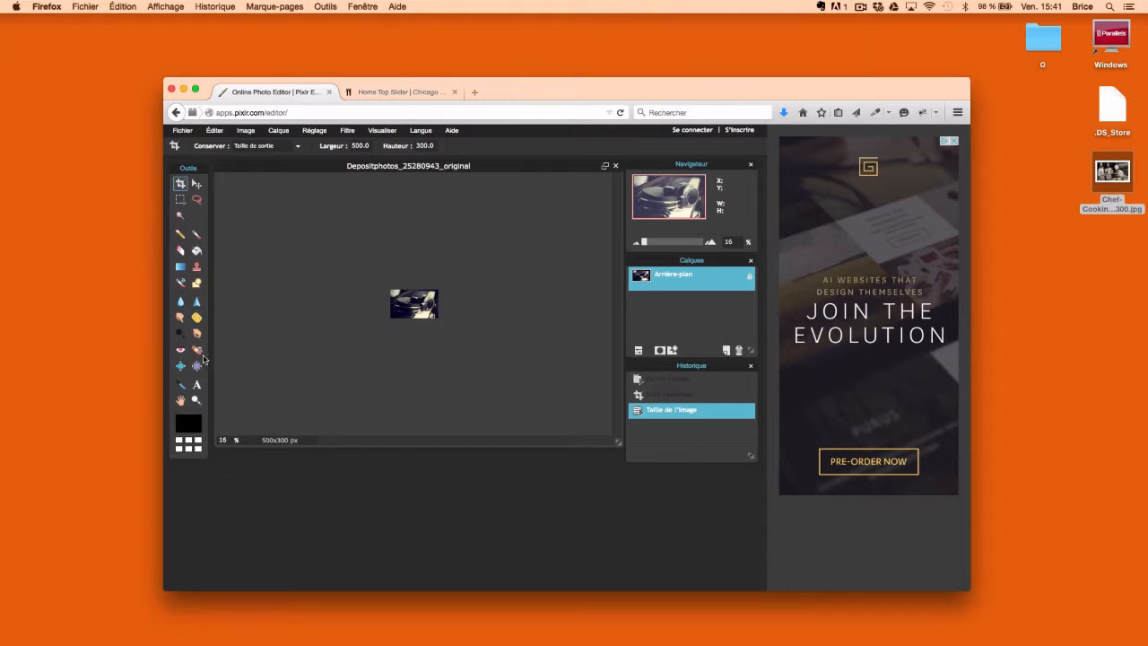
# - Save the cropped headphones image to the computer's Desktop as a JPEG named Depositphotos_25280943_original.jpg
pyautogui.click(198, 402)
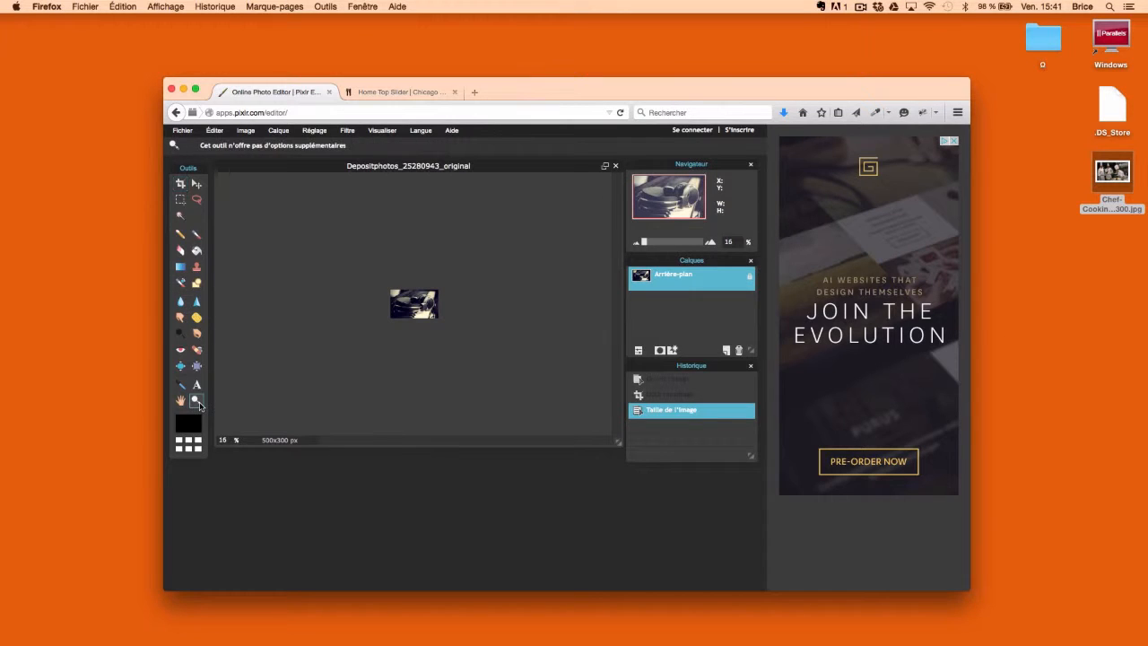
pyautogui.click(442, 306)
pyautogui.click(442, 306)
pyautogui.click(442, 306)
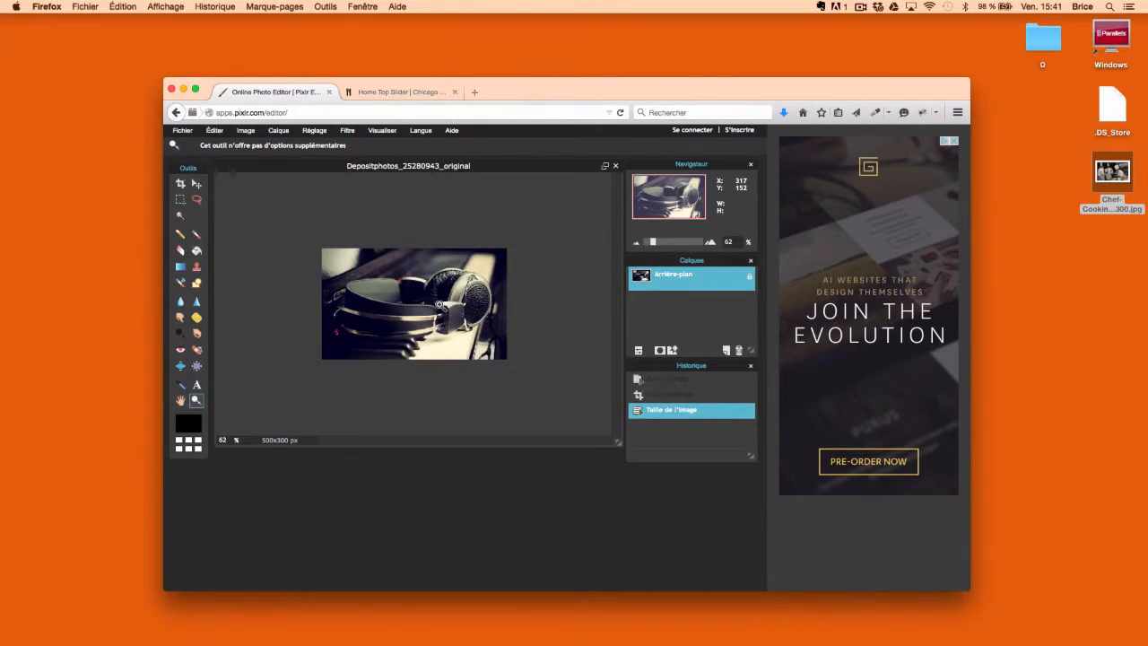
pyautogui.click(439, 306)
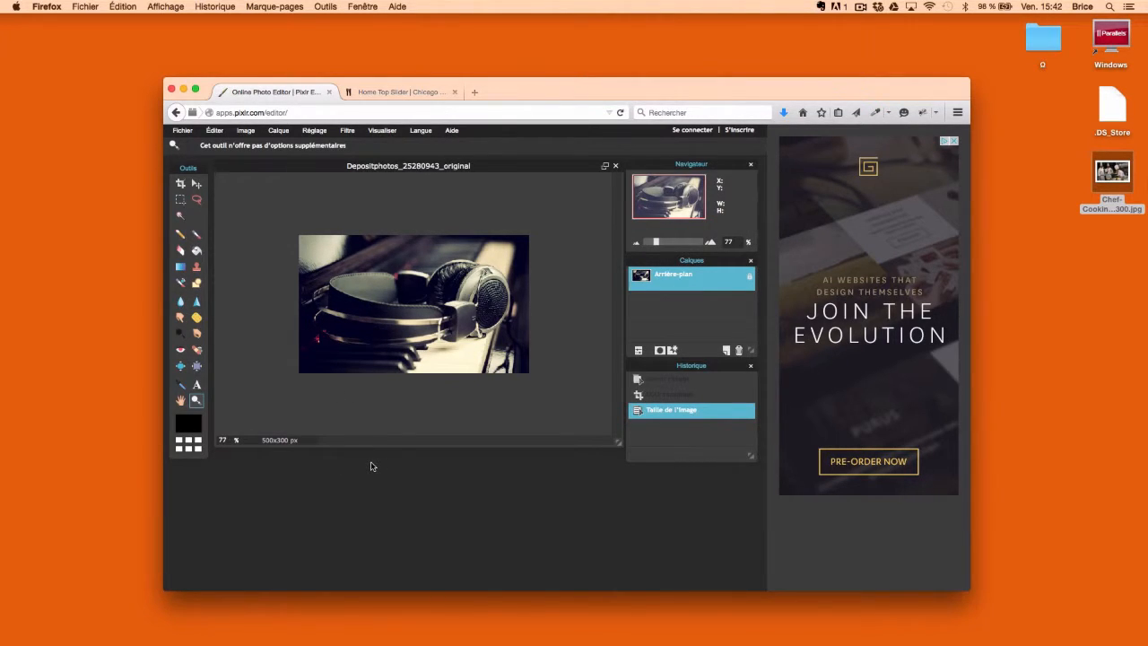
pyautogui.click(179, 132)
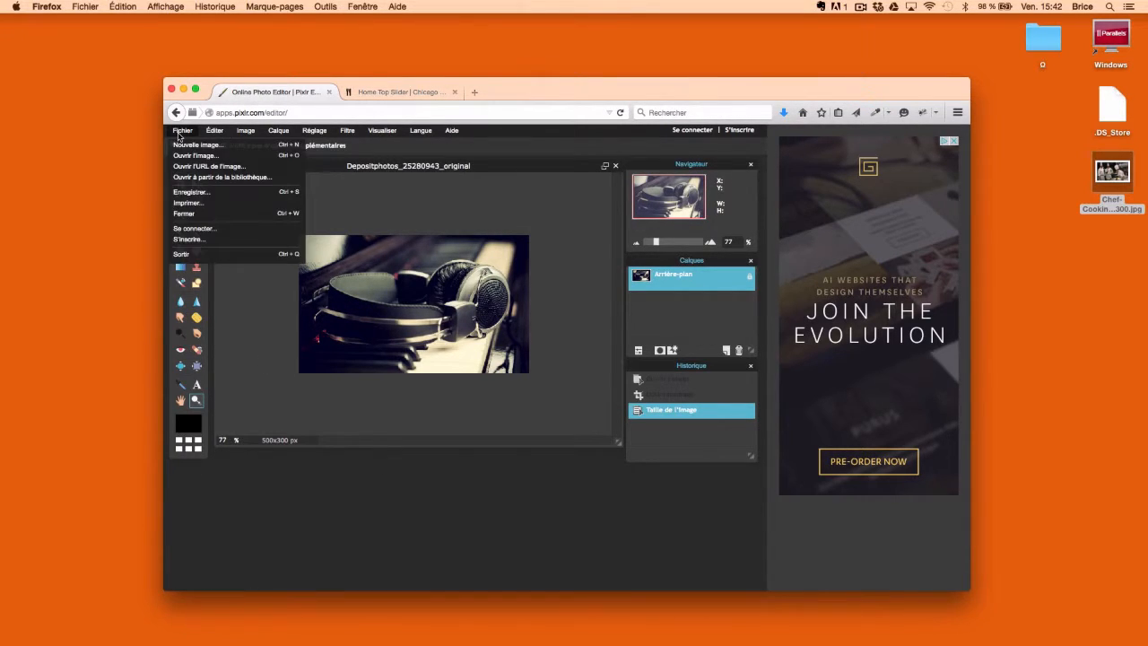
pyautogui.click(235, 195)
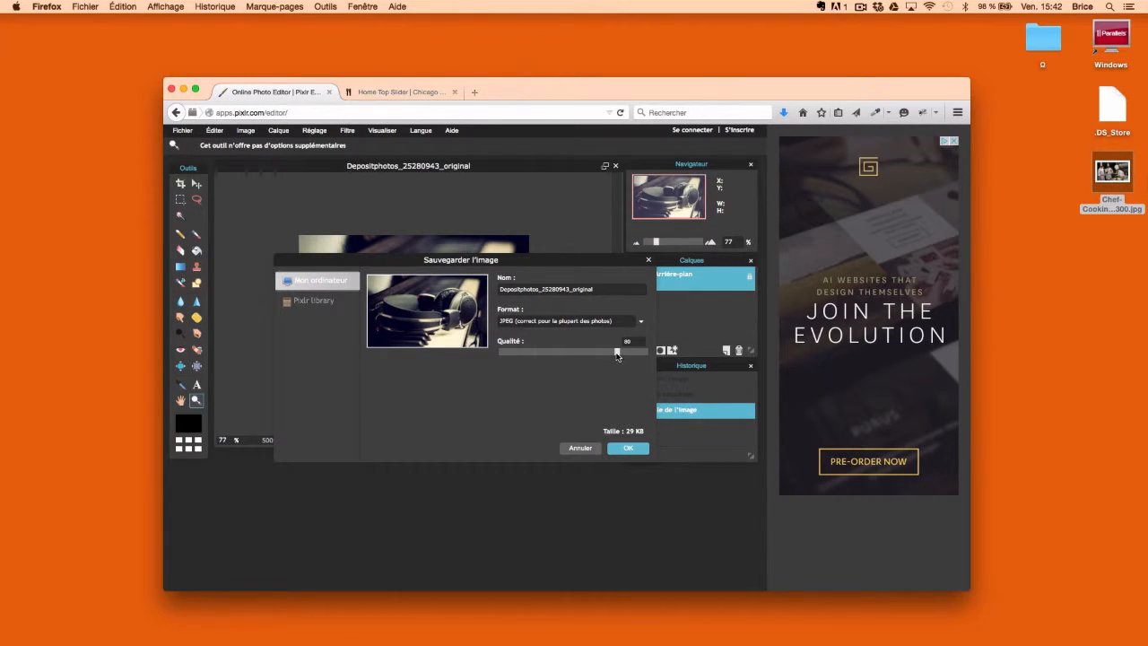
pyautogui.click(632, 447)
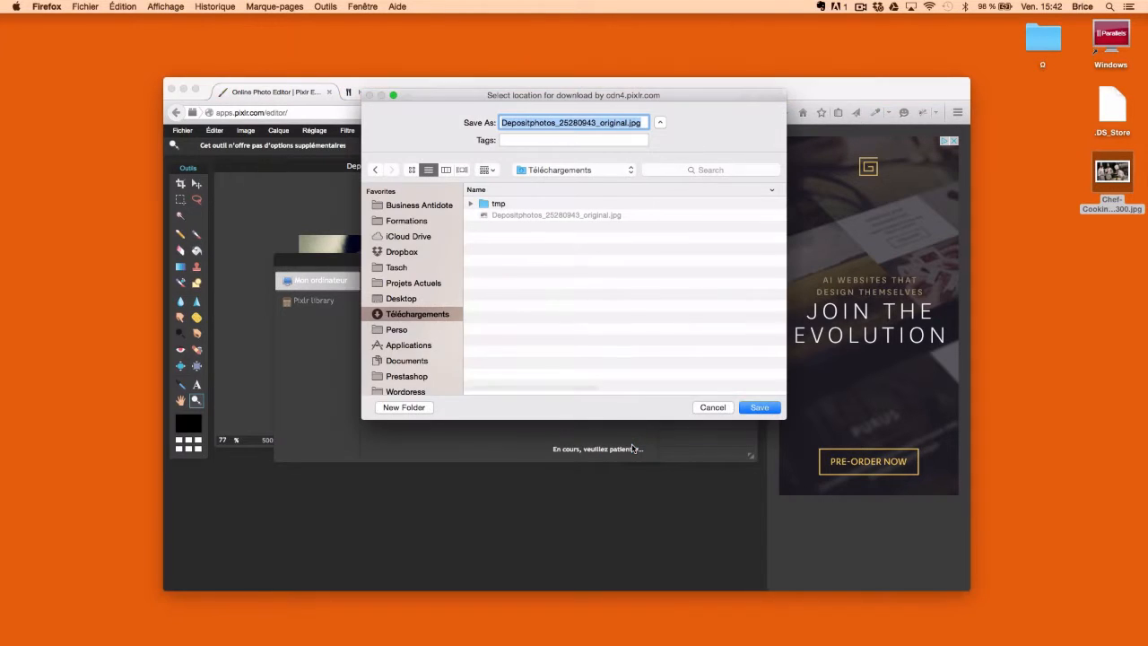
pyautogui.click(401, 299)
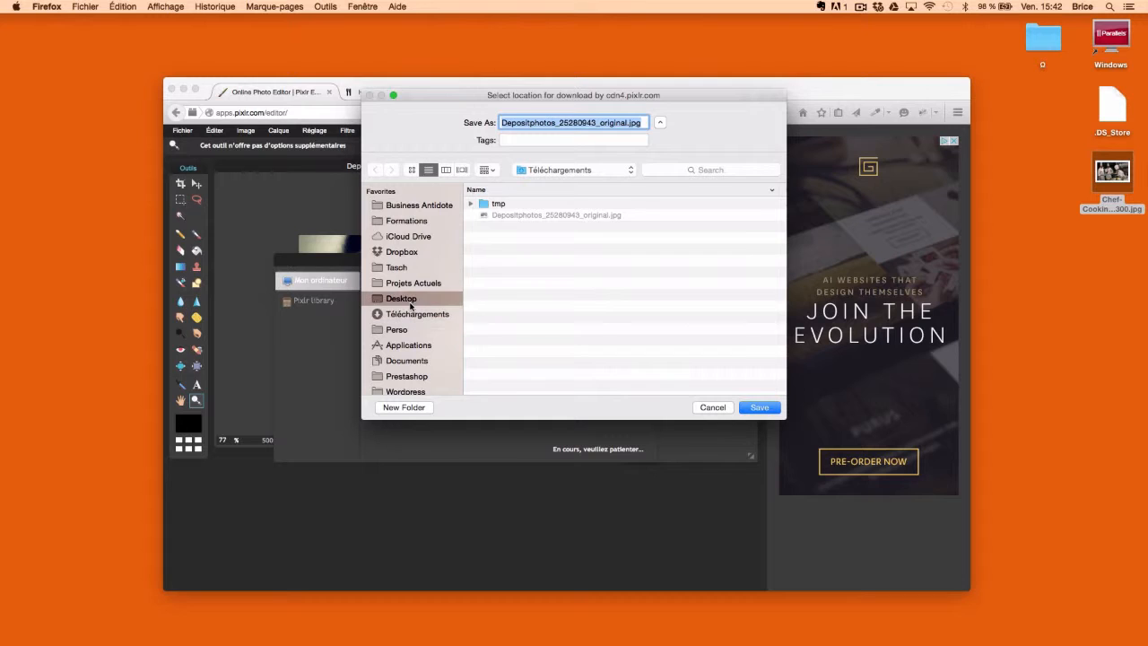
pyautogui.click(775, 406)
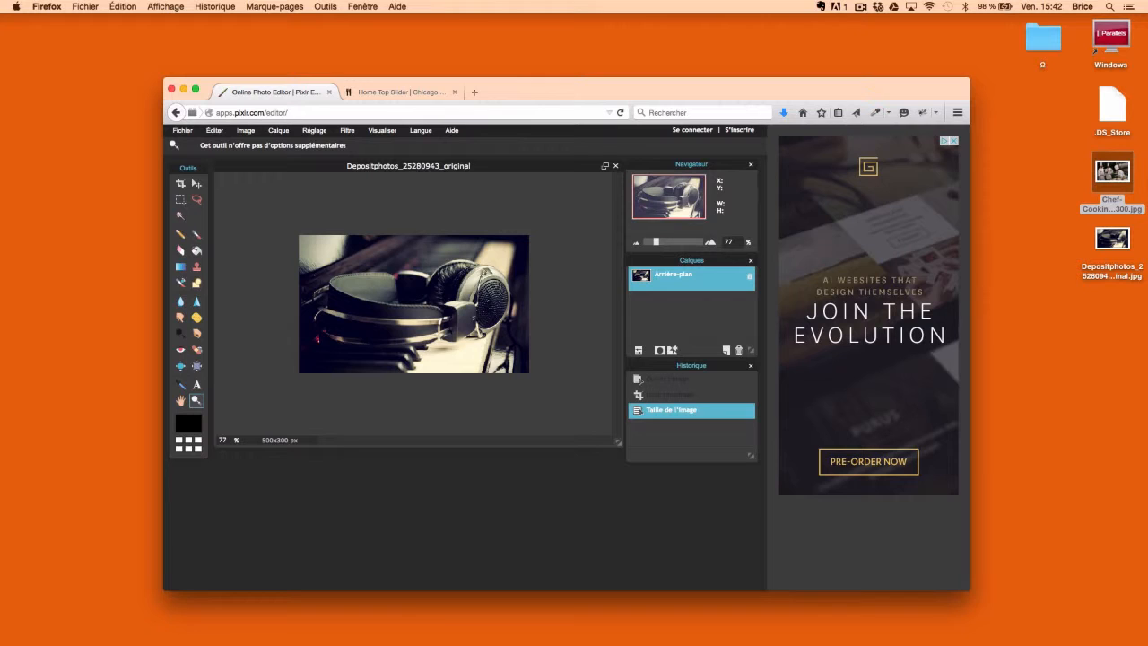
# - Preview the saved headphones image from the desktop and close the preview
pyautogui.click(1108, 240)
pyautogui.press('space')
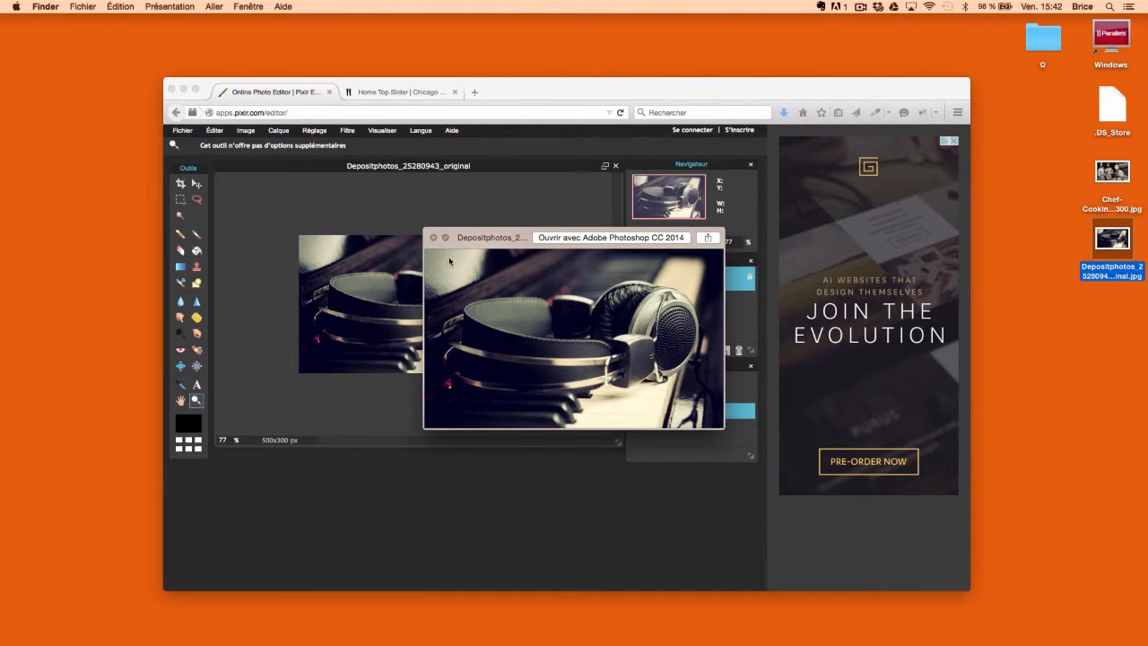
pyautogui.click(432, 238)
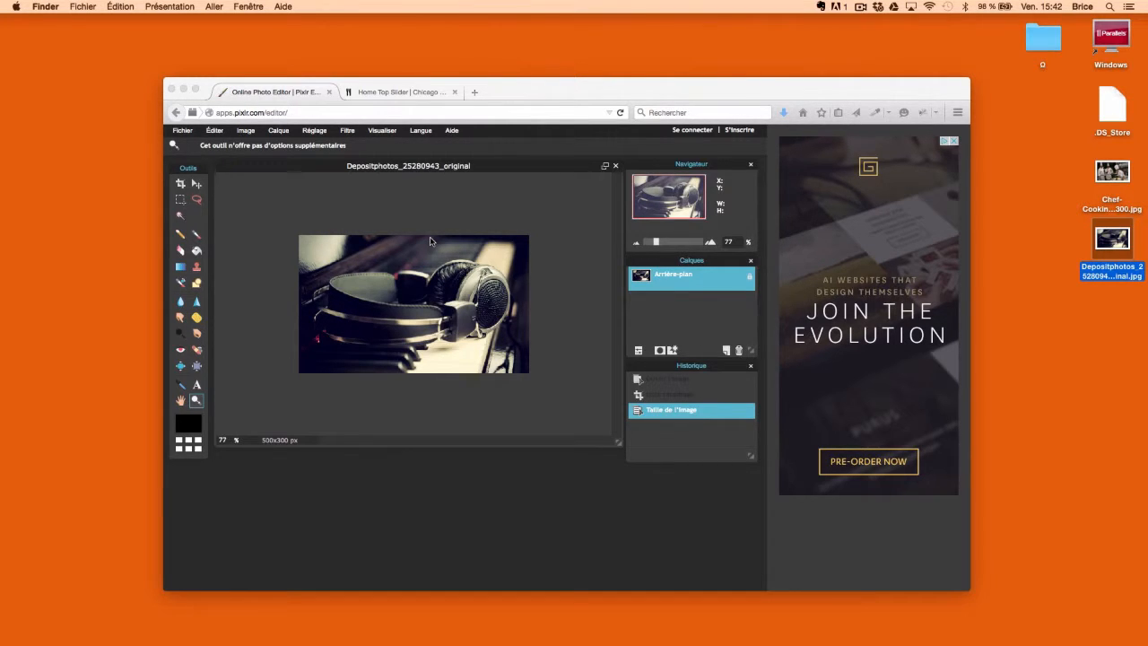
# - Examine the file formats available for saving the image, and leave without saving
pyautogui.click(184, 136)
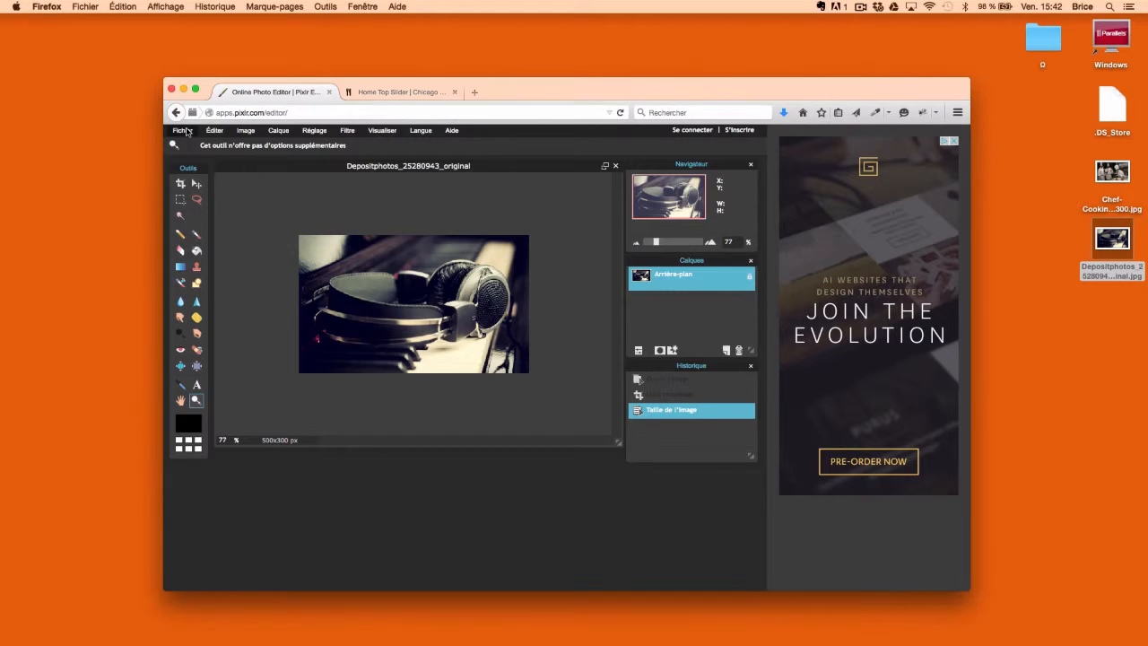
pyautogui.click(182, 130)
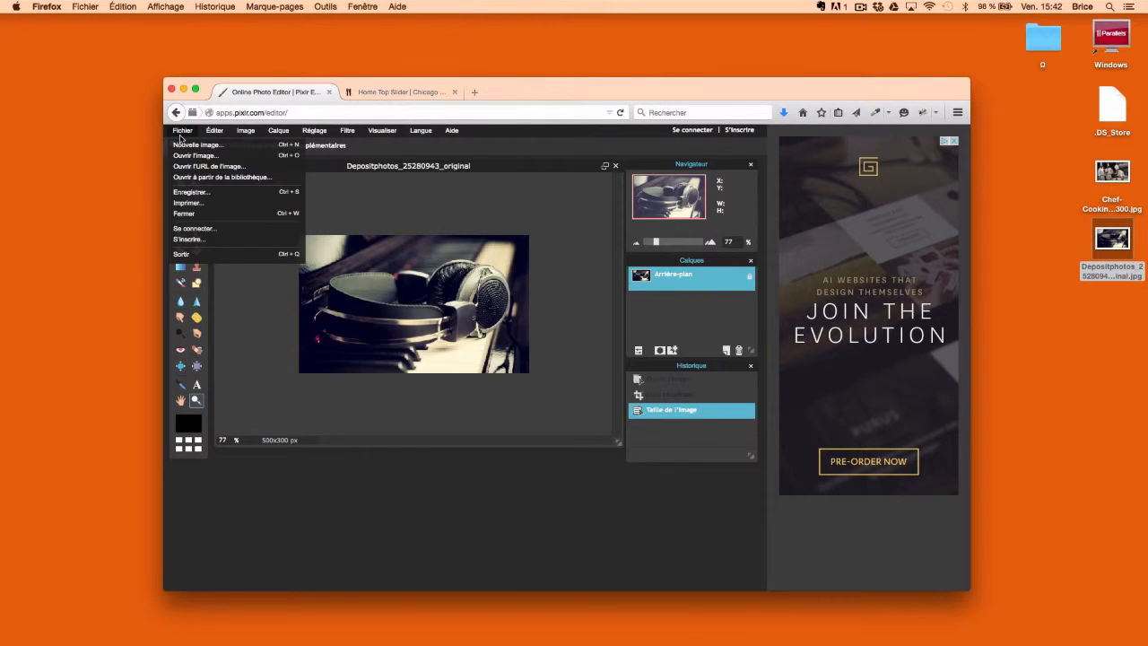
pyautogui.click(213, 201)
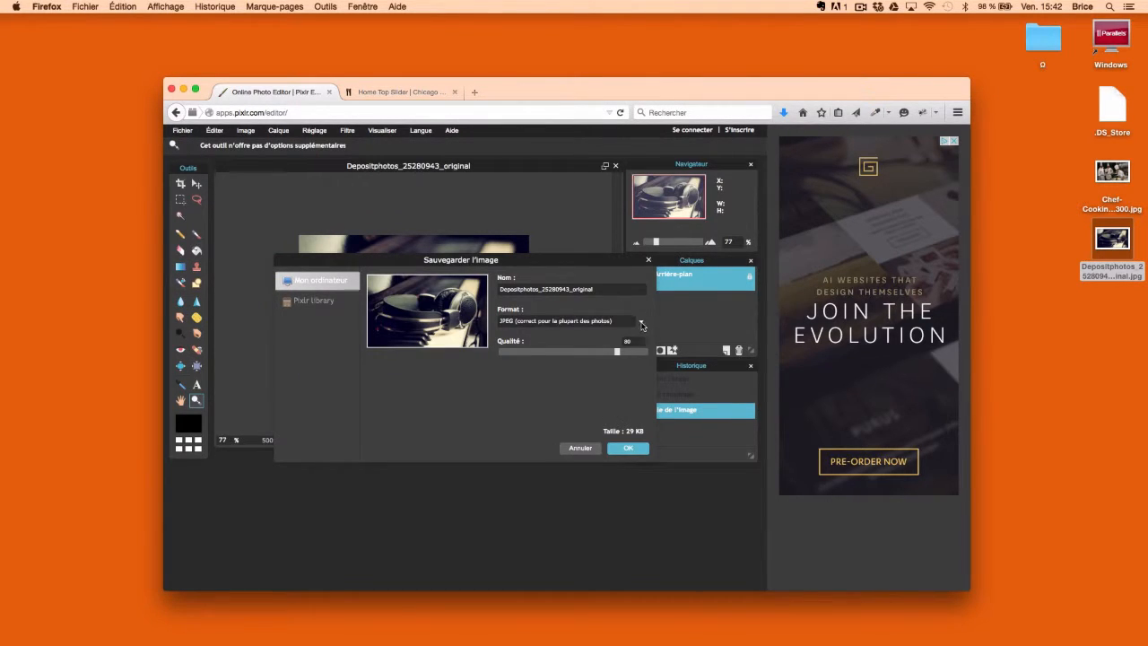
pyautogui.click(642, 323)
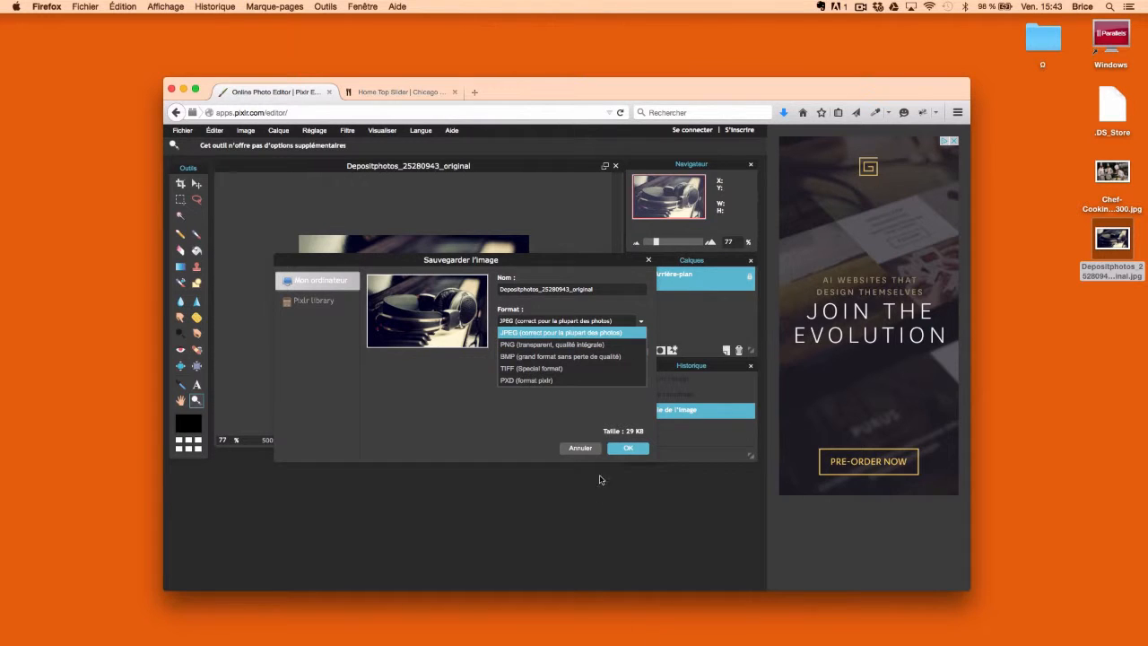
pyautogui.click(583, 448)
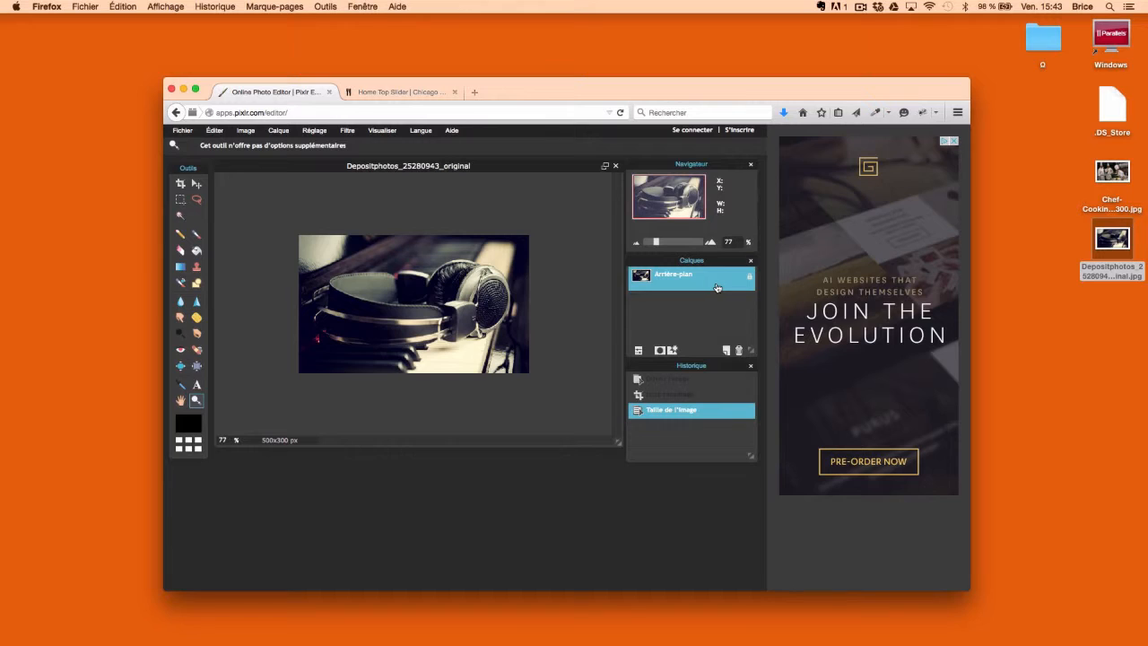
# - Duplicate the Arrière-plan layer and add a new empty layer directly above the original
pyautogui.moveTo(717, 287); pyautogui.dragTo(726, 350)
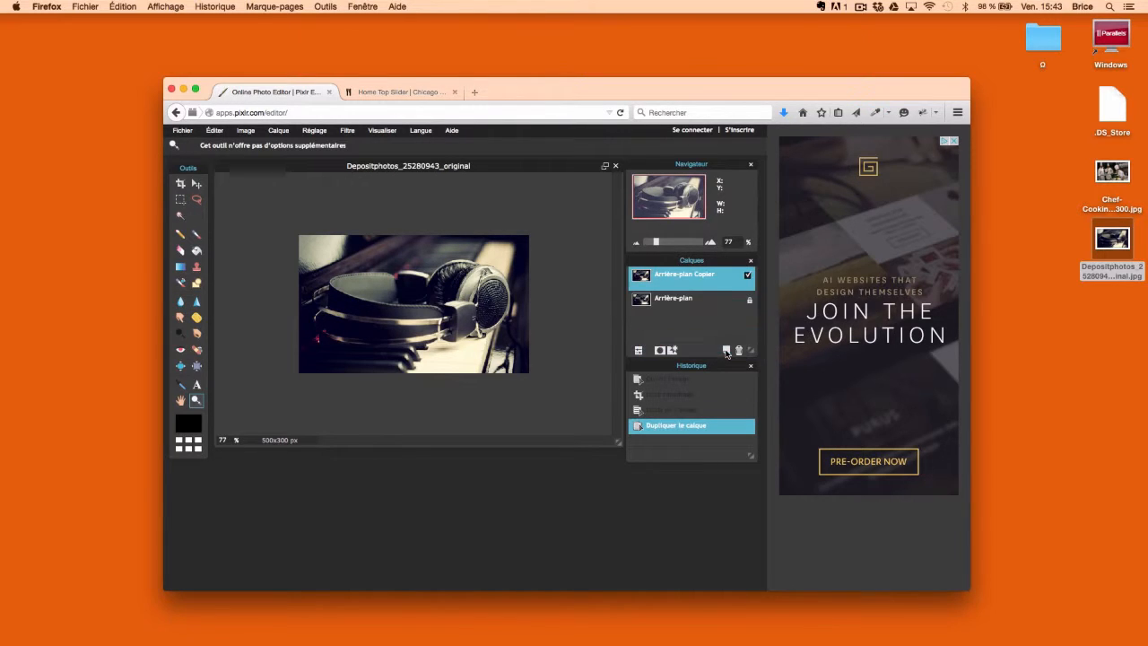
pyautogui.click(668, 301)
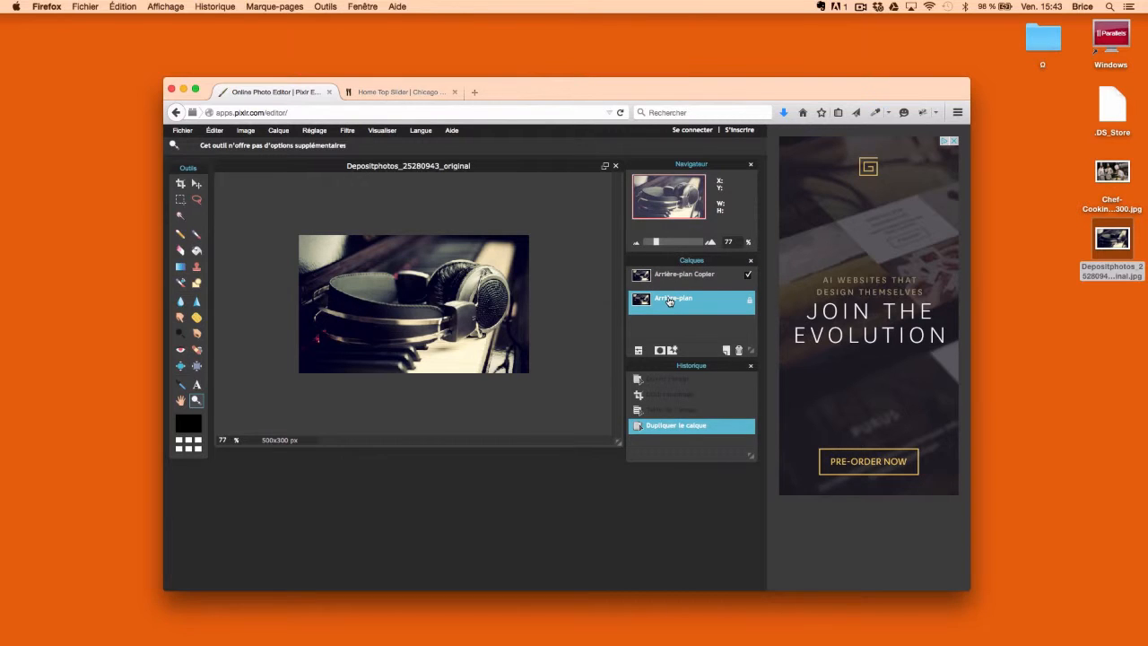
pyautogui.click(726, 353)
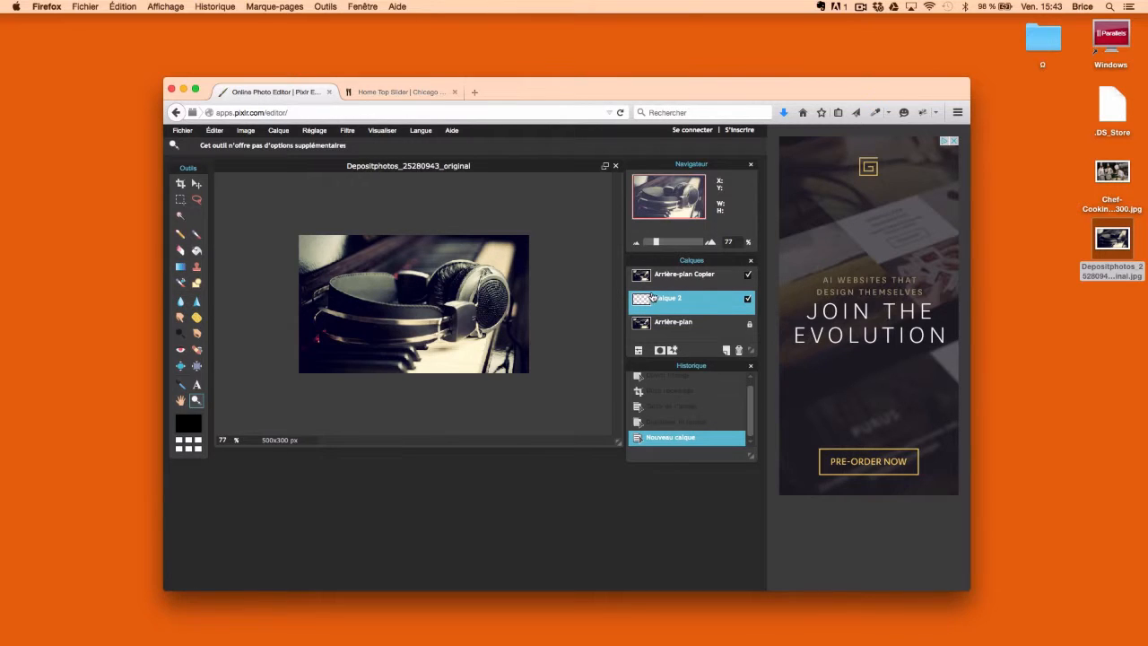
# - Unlock the original background layer and delete it
pyautogui.doubleClick(749, 324)
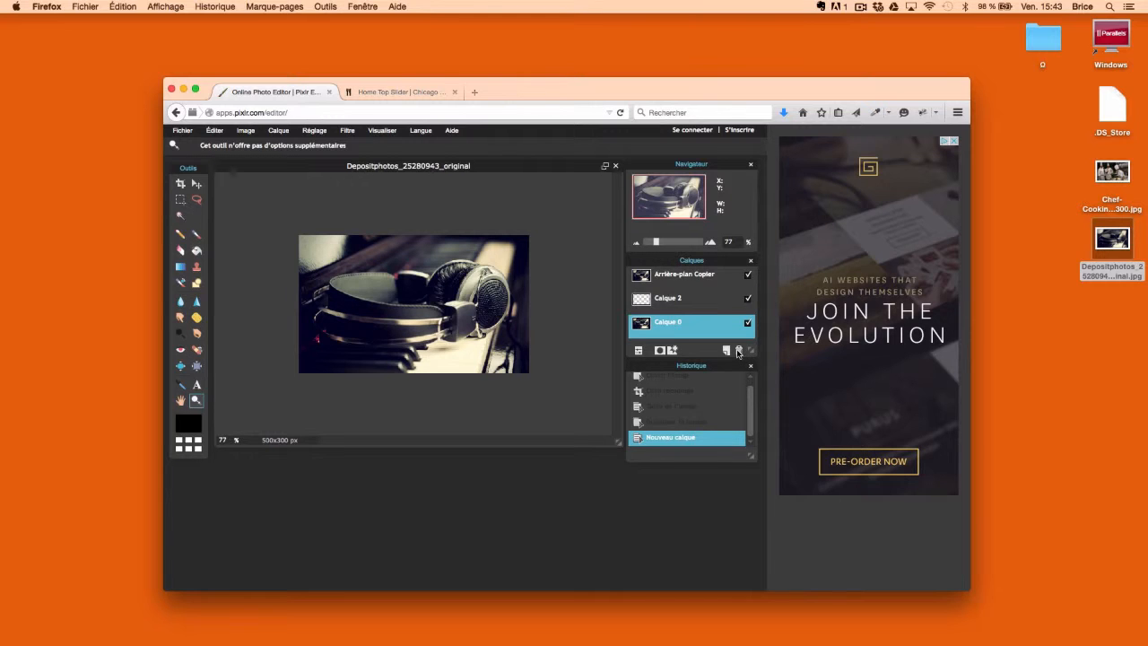
pyautogui.click(738, 351)
# - Erase a wavy stroke across the headphones on the Arrière-plan Copier layer with the Eraser tool
pyautogui.click(640, 277)
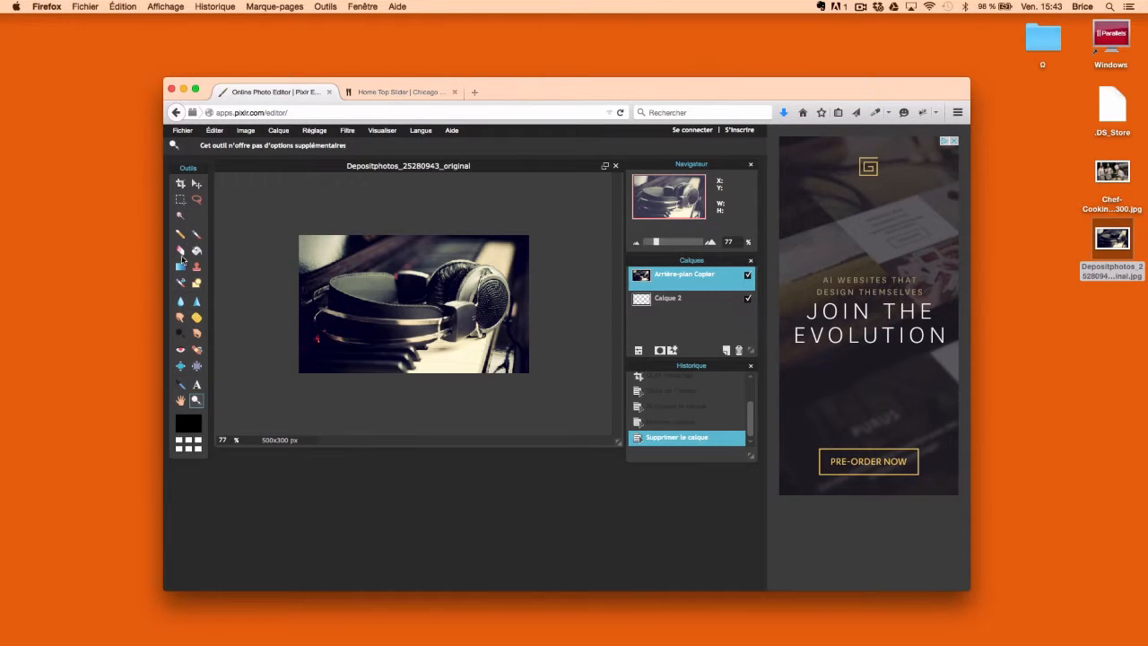
pyautogui.click(180, 252)
pyautogui.moveTo(367, 284)
pyautogui.mouseDown()
pyautogui.moveTo(367, 332)
pyautogui.moveTo(439, 323)
pyautogui.moveTo(506, 342)
pyautogui.mouseUp()
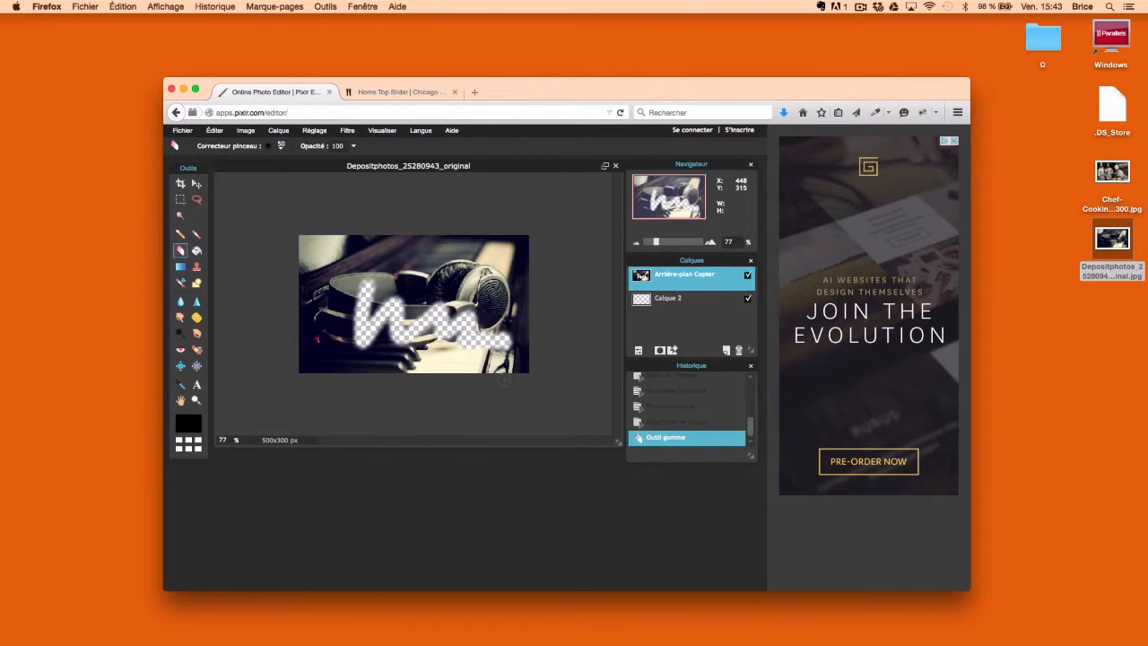
# - Look through the Chicago Restaurant demo page from its top slider down to the footer and return to Pixlr Editor
pyautogui.click(410, 100)
pyautogui.scroll(-15, 592, 318)
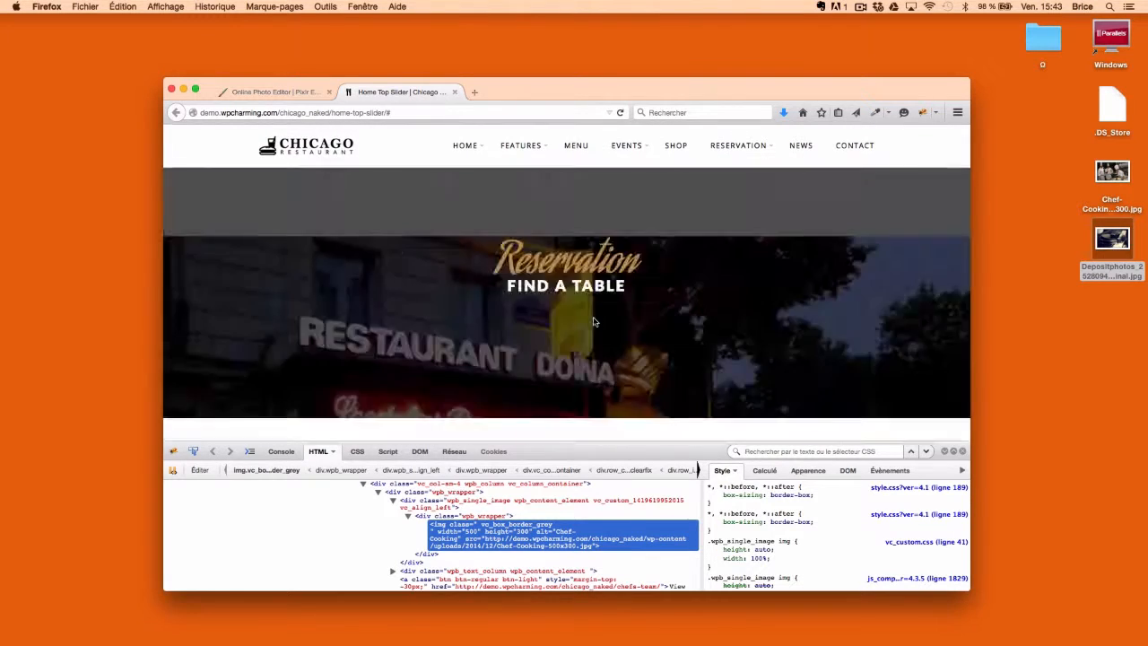
pyautogui.scroll(10, 592, 321)
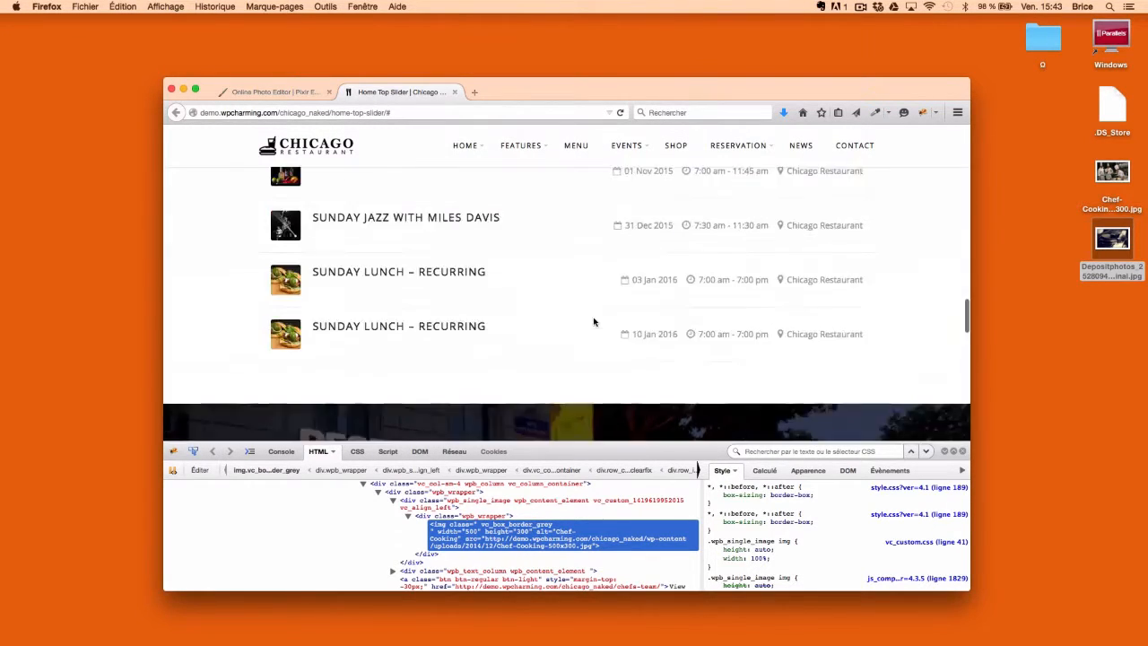
pyautogui.scroll(8, 593, 317)
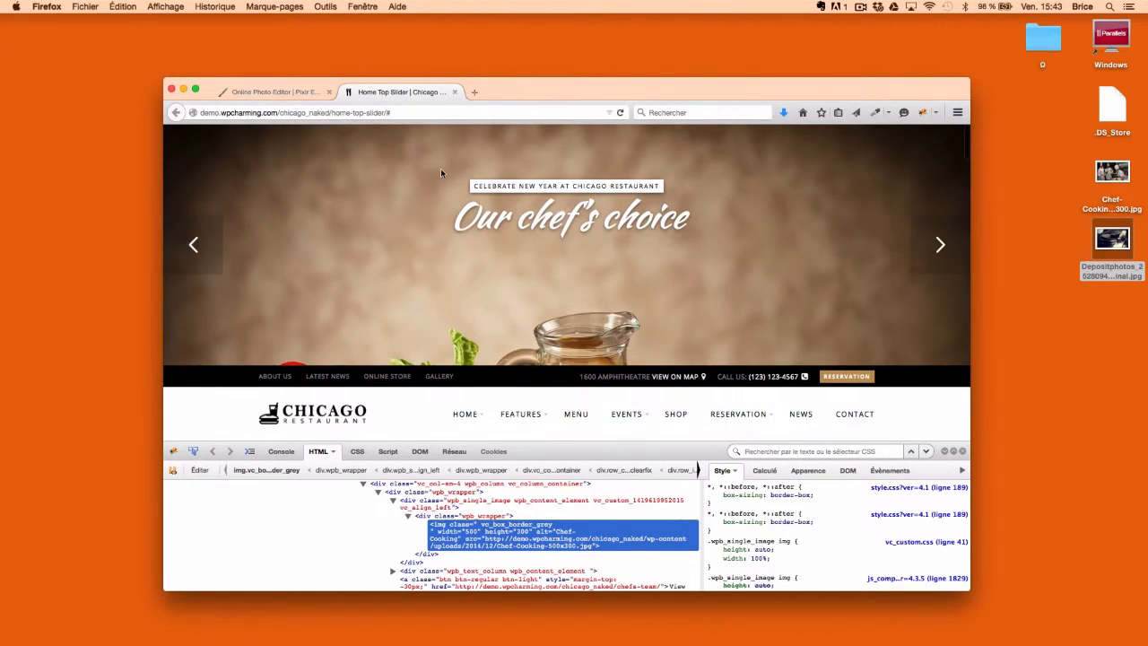
pyautogui.scroll(-6, 440, 168)
pyautogui.scroll(-10, 442, 173)
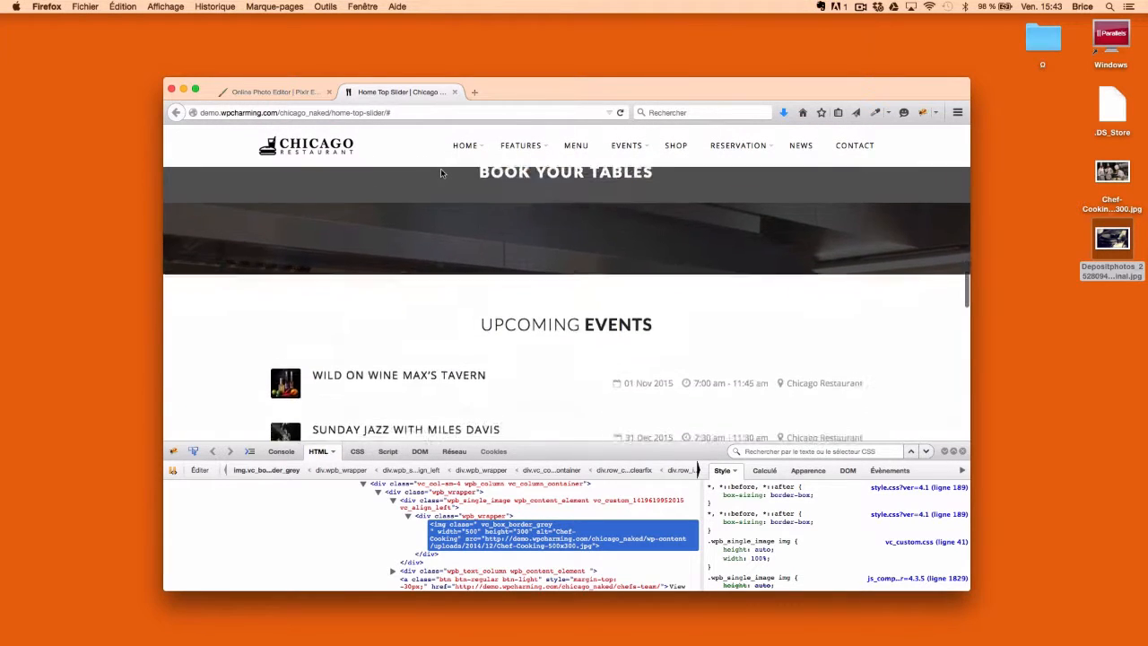
pyautogui.scroll(-10, 442, 174)
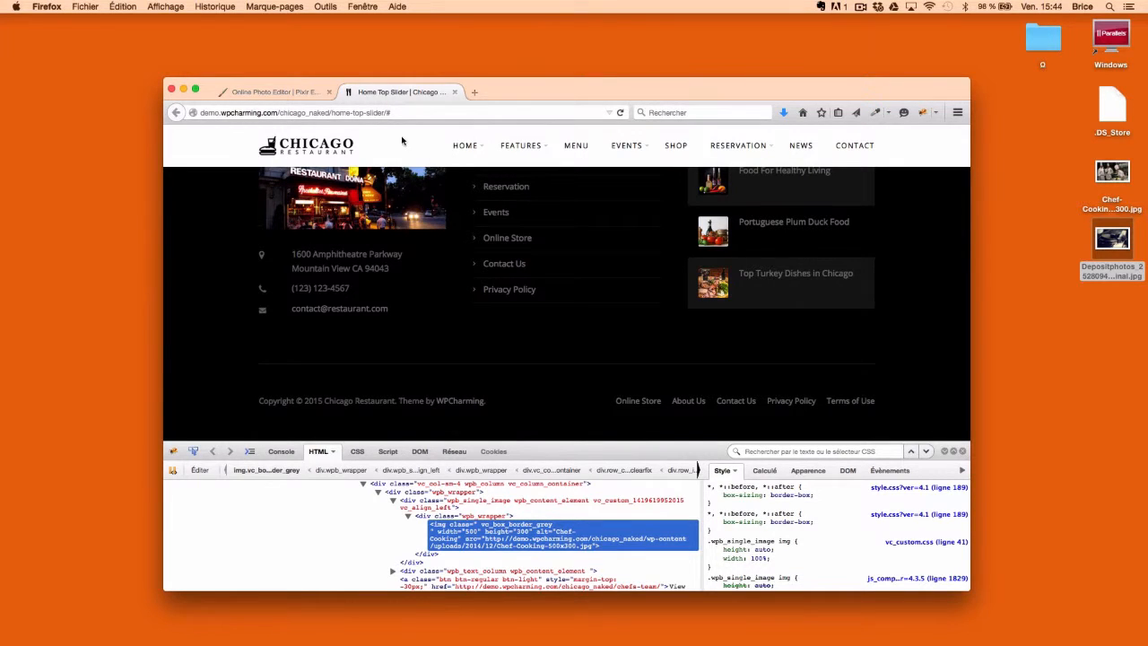
pyautogui.click(289, 97)
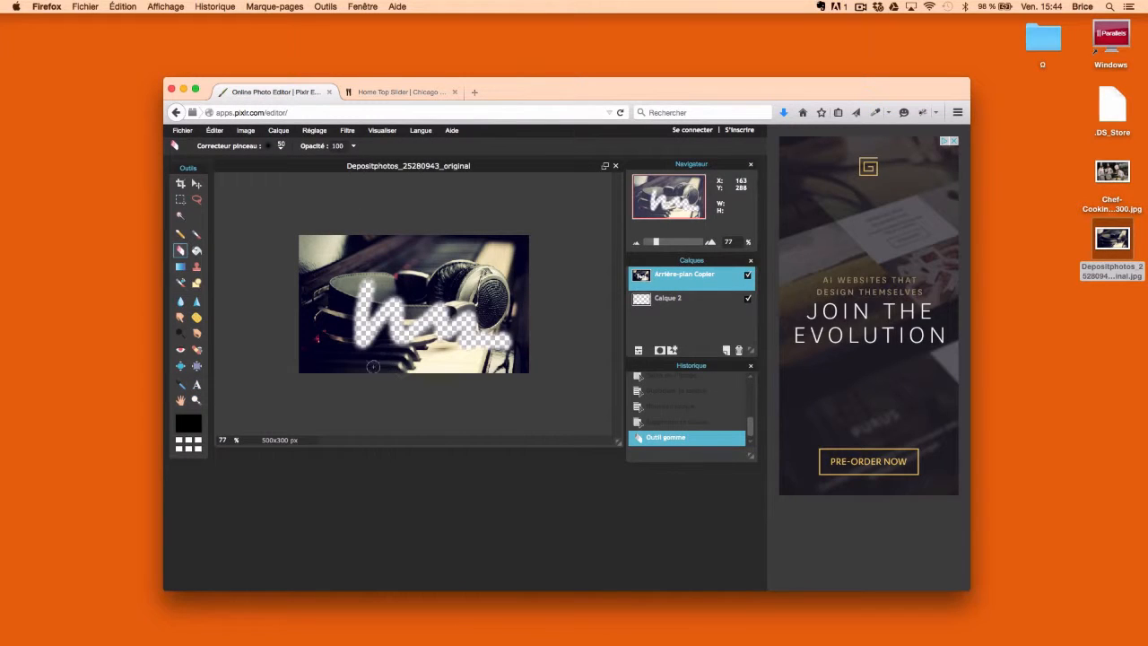